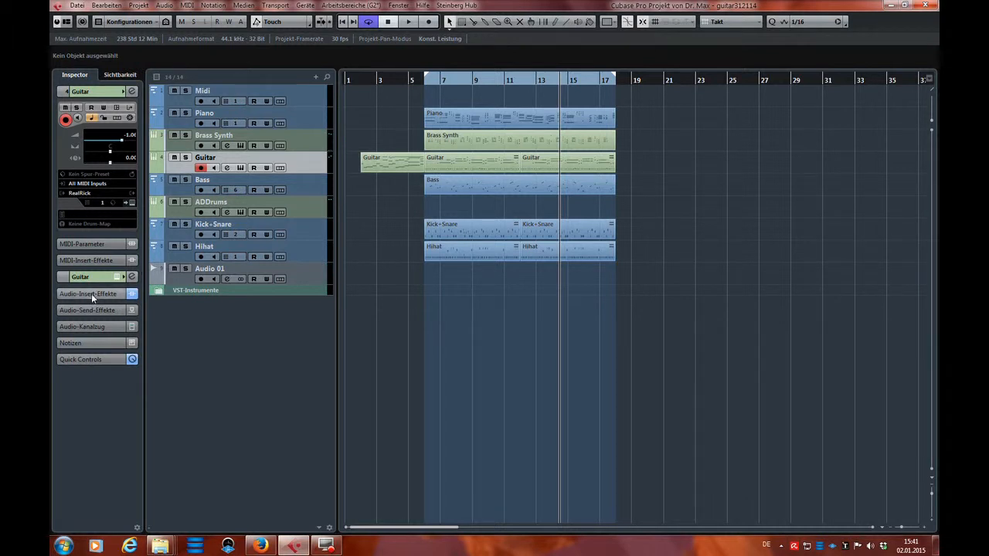
Solo the Guitar track and load MEqualizer into its second audio insert slot, below AmpliTube 3.
click(185, 157)
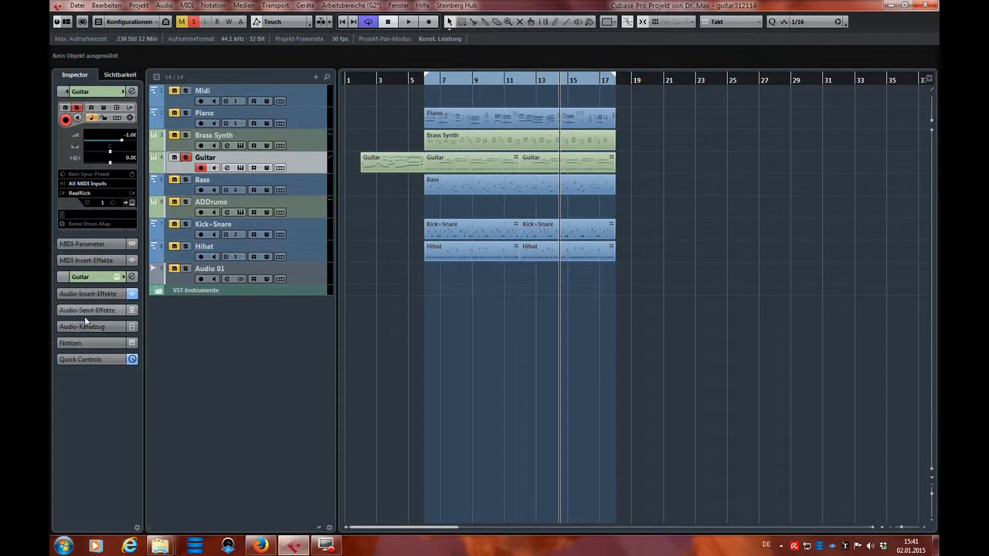
click(96, 293)
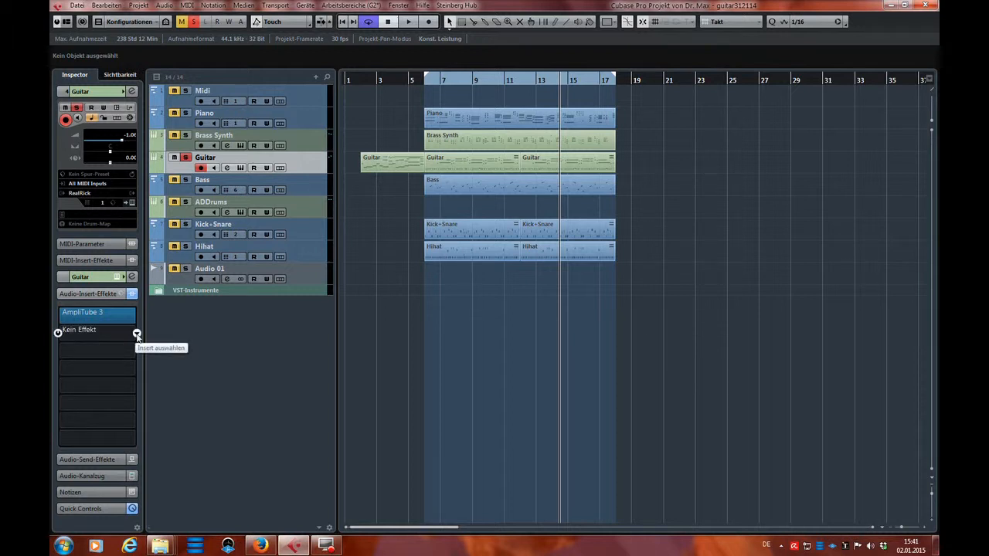
click(137, 334)
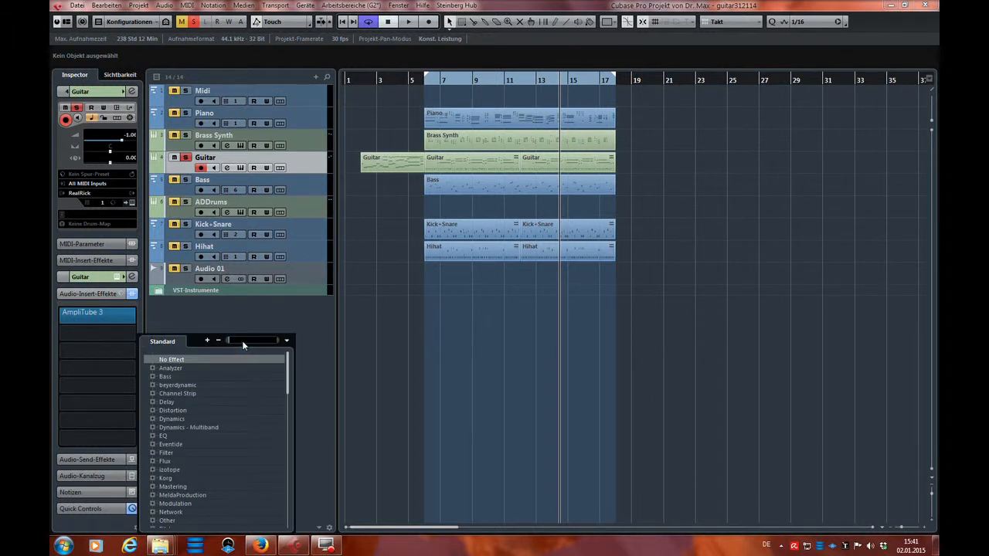
text(Meq)
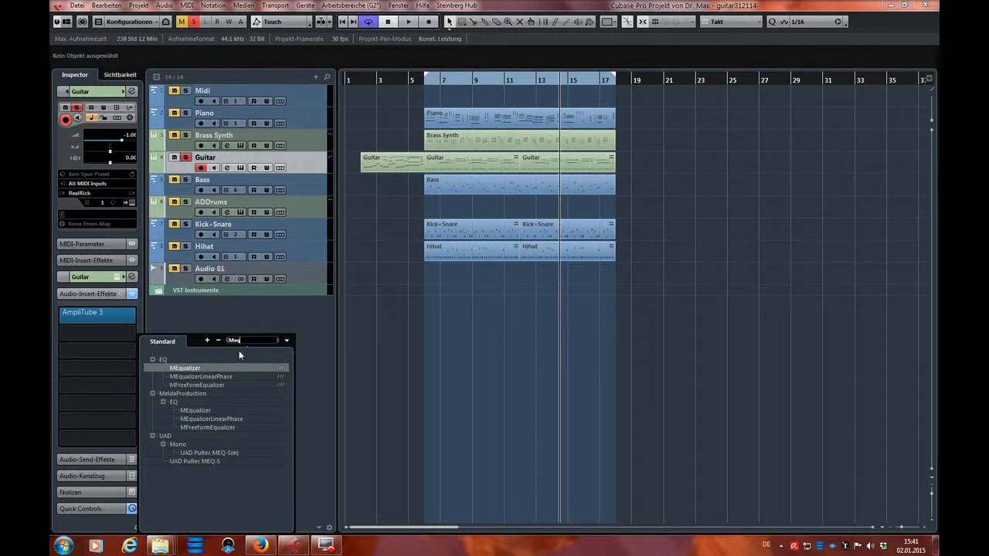
double_click(208, 369)
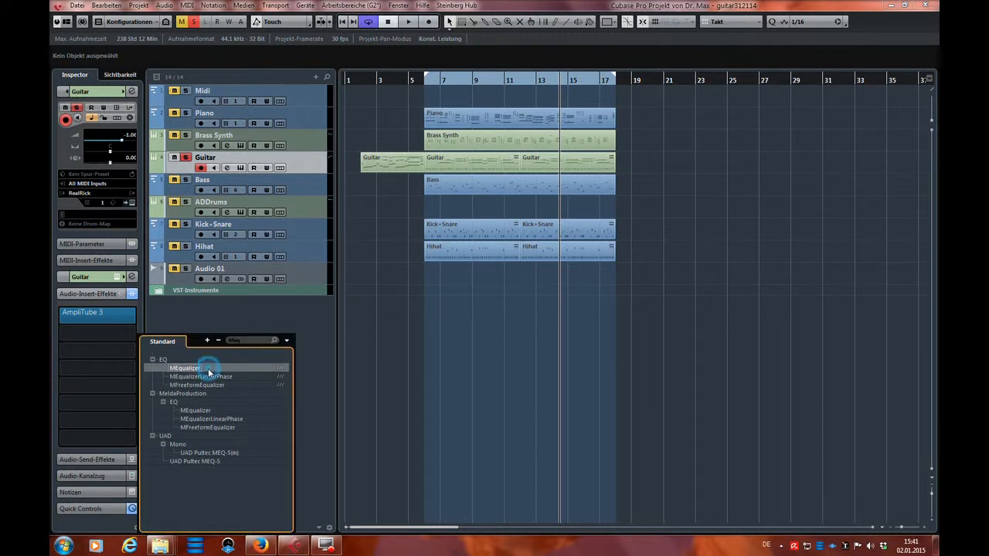
Enlarge and reposition the MEqualizer window and turn on its analyzer.
drag(344, 100, 377, 117)
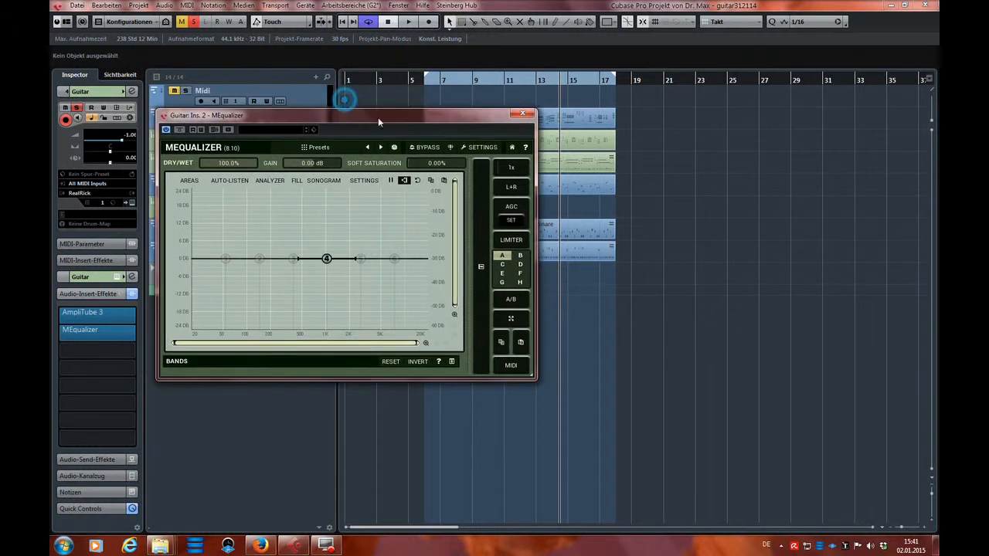
drag(533, 378, 683, 437)
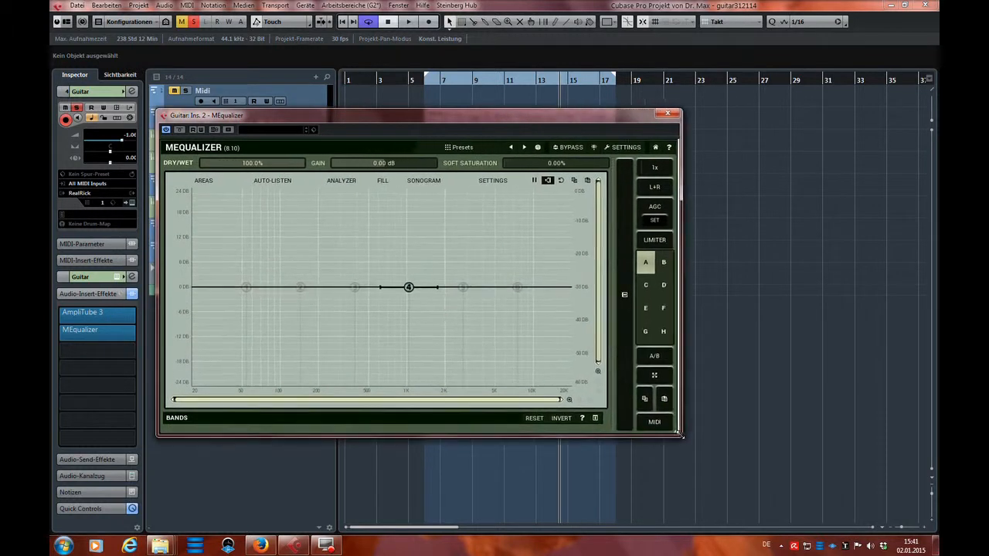
click(344, 182)
drag(394, 115, 431, 164)
drag(536, 169, 500, 91)
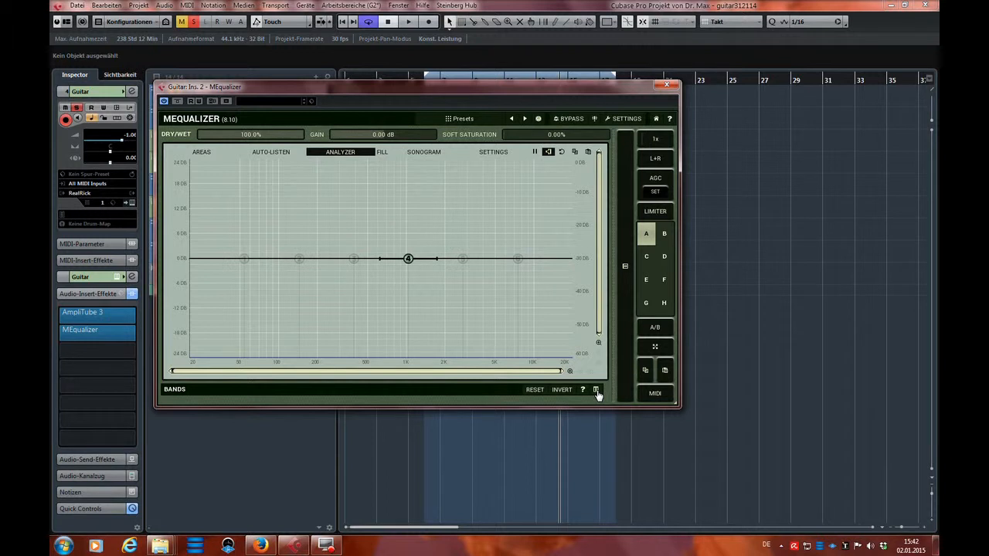
Show MEqualizer's band list and review the filter types available for band 4, closing the settings and the plug-in window when finished.
click(595, 392)
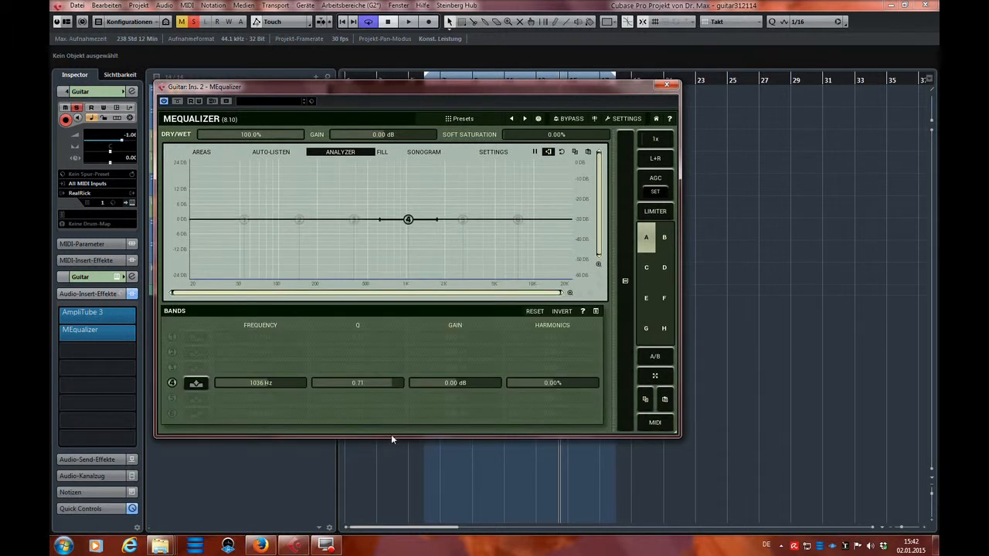
click(196, 384)
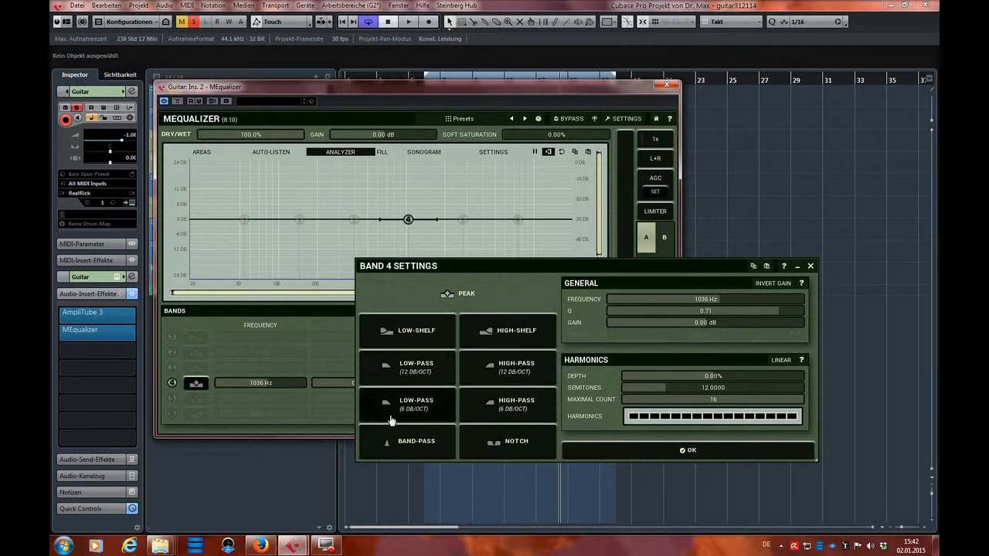
click(663, 454)
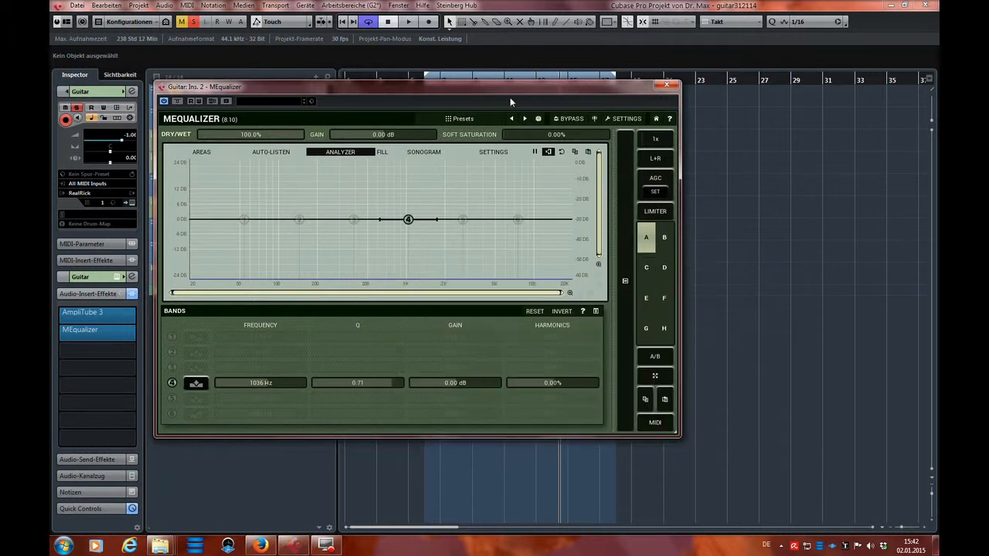
drag(543, 120, 601, 133)
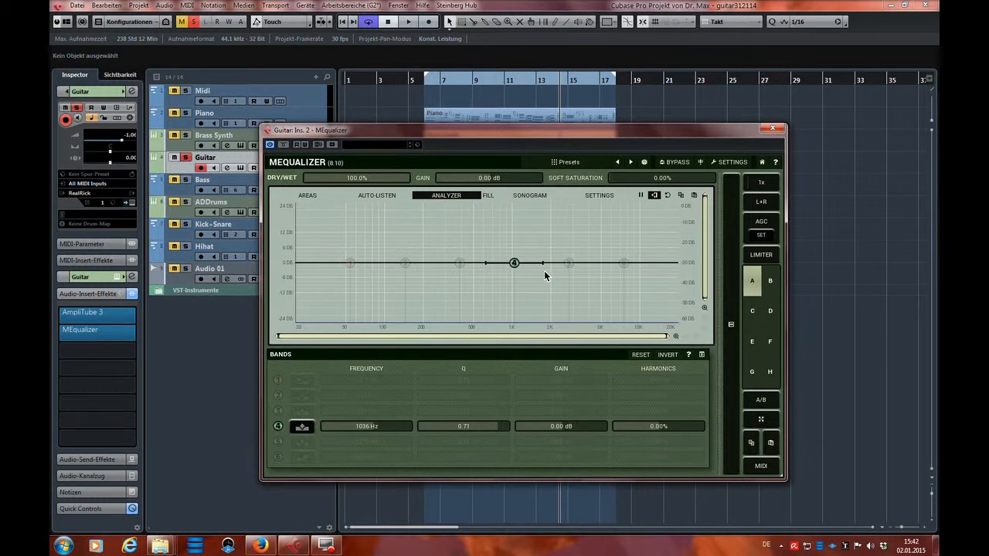
click(772, 130)
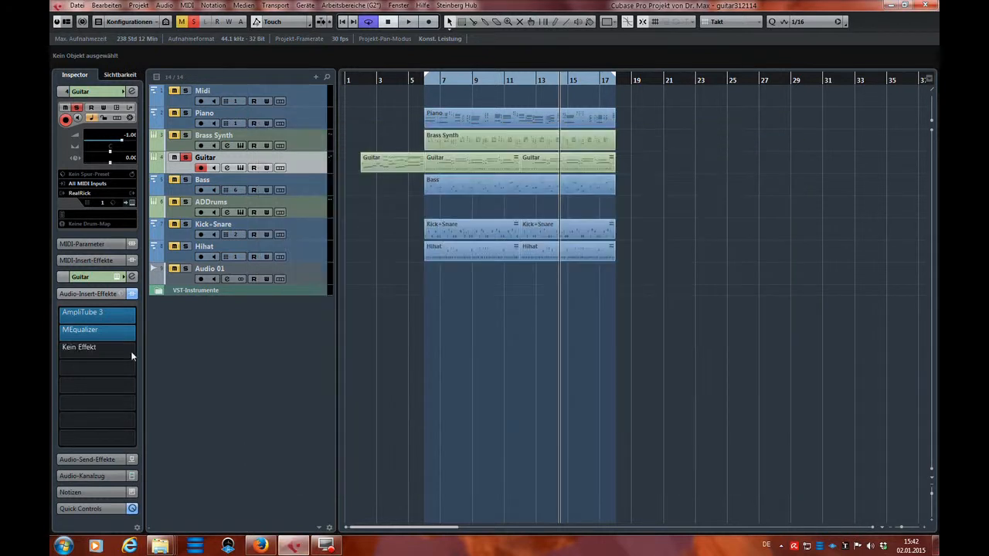
Load PSP ConsoleQ into the Guitar track's third insert slot and view its controls, leaving its window closed.
click(136, 352)
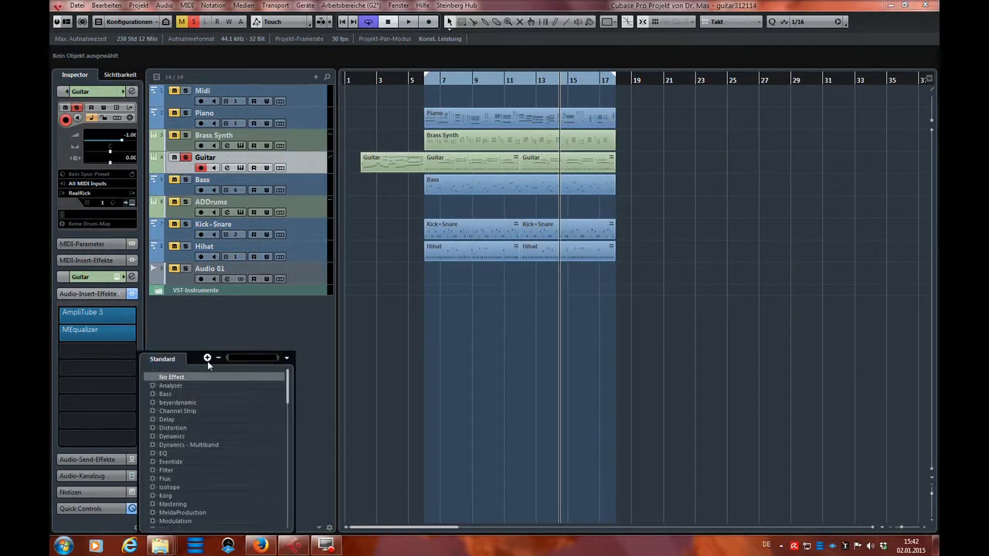
text(psp)
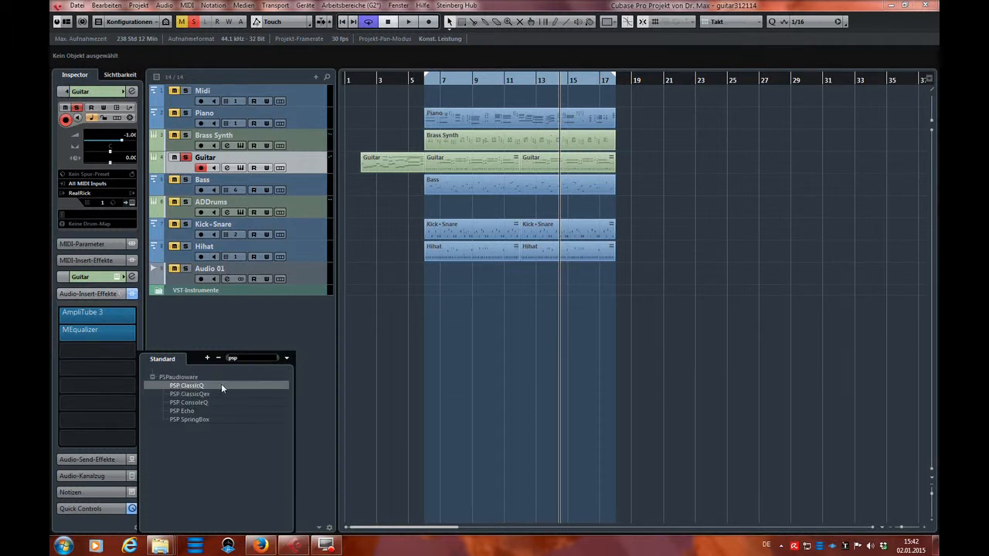
click(207, 403)
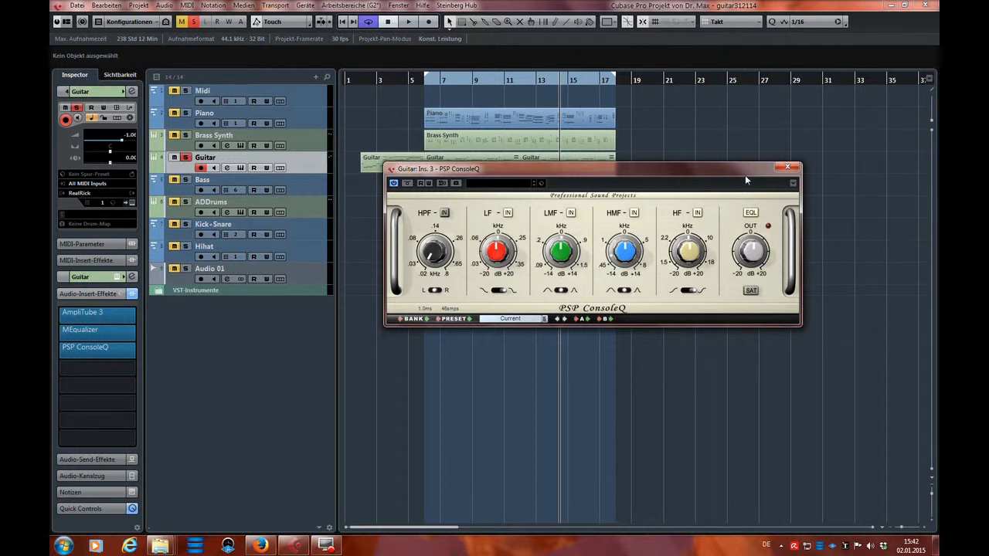
click(786, 168)
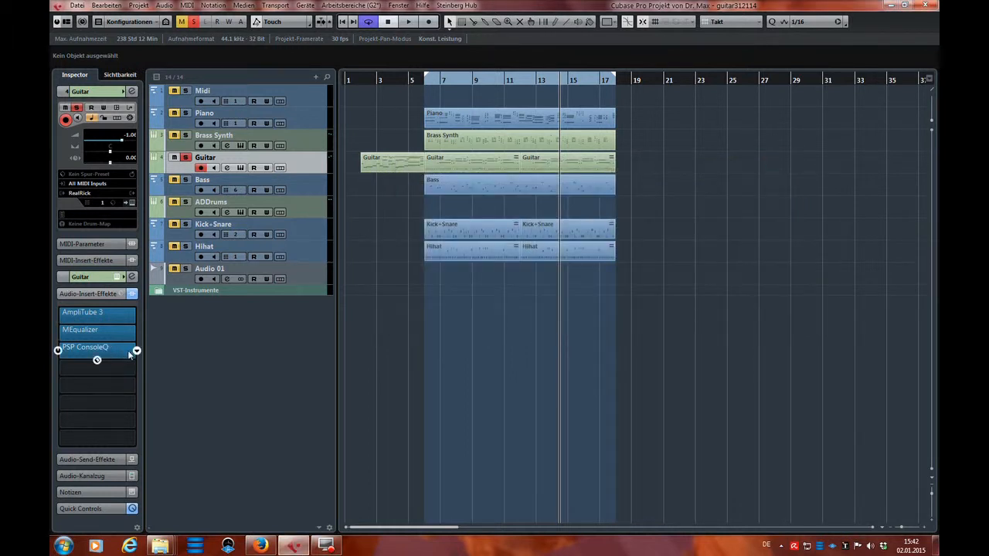
click(120, 349)
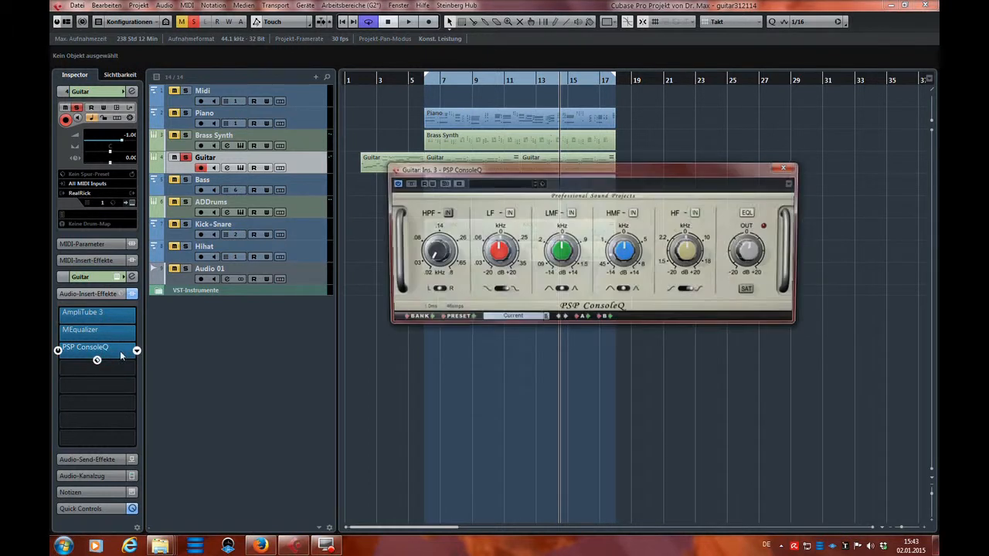
click(119, 351)
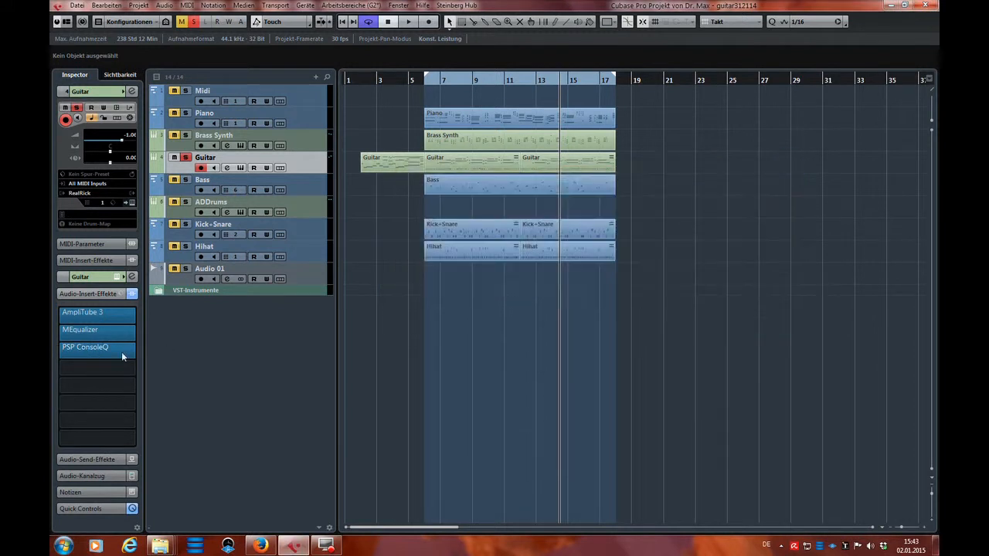
Replace PSP ConsoleQ in the third insert slot with T-RackS CS EQ 81.
click(135, 350)
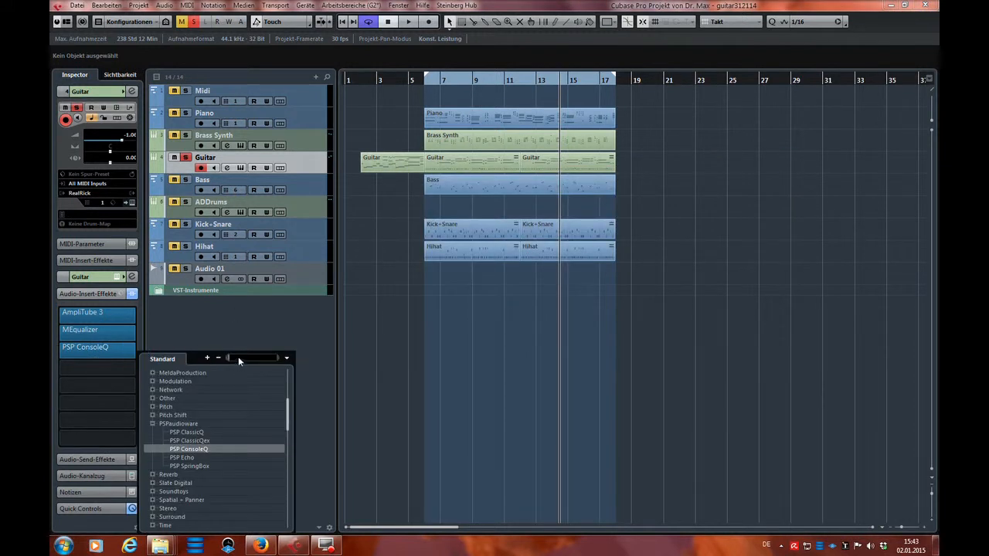
drag(284, 413, 290, 502)
click(198, 507)
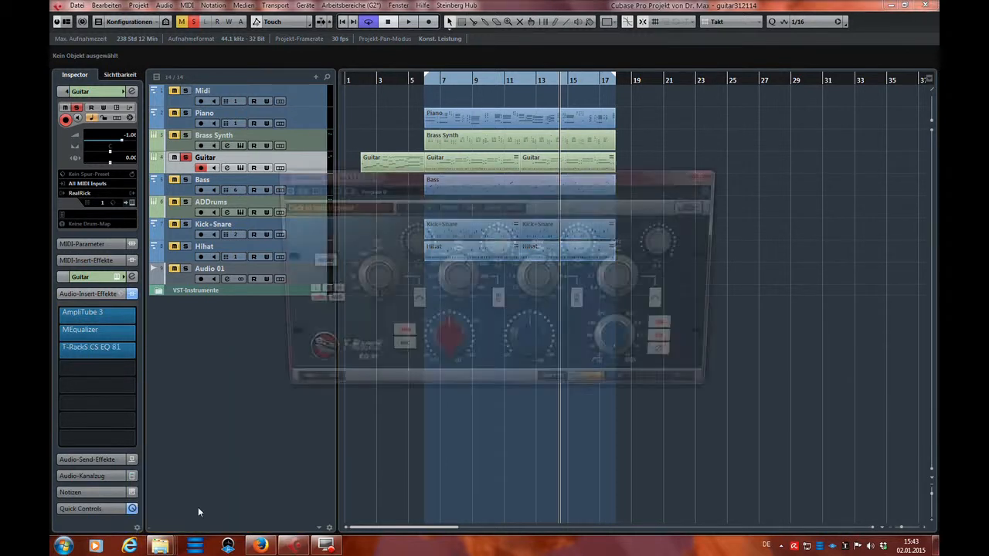
Adjust the third band's kHz frequency knob on the T-RackS EQ 81 and move its window.
click(560, 276)
scroll(560, 276, down, 2)
scroll(561, 276, down, 4)
scroll(560, 276, down, 1)
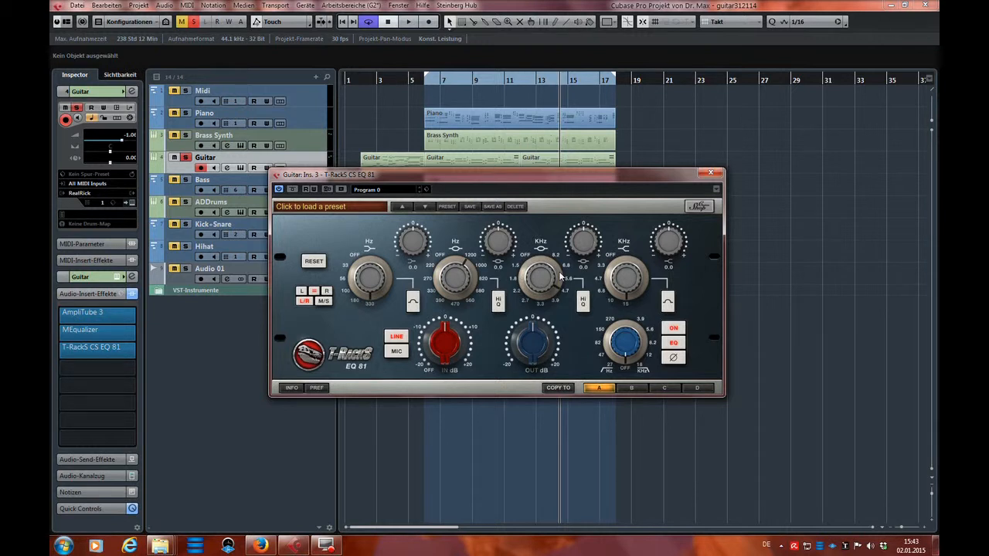
drag(502, 176, 538, 207)
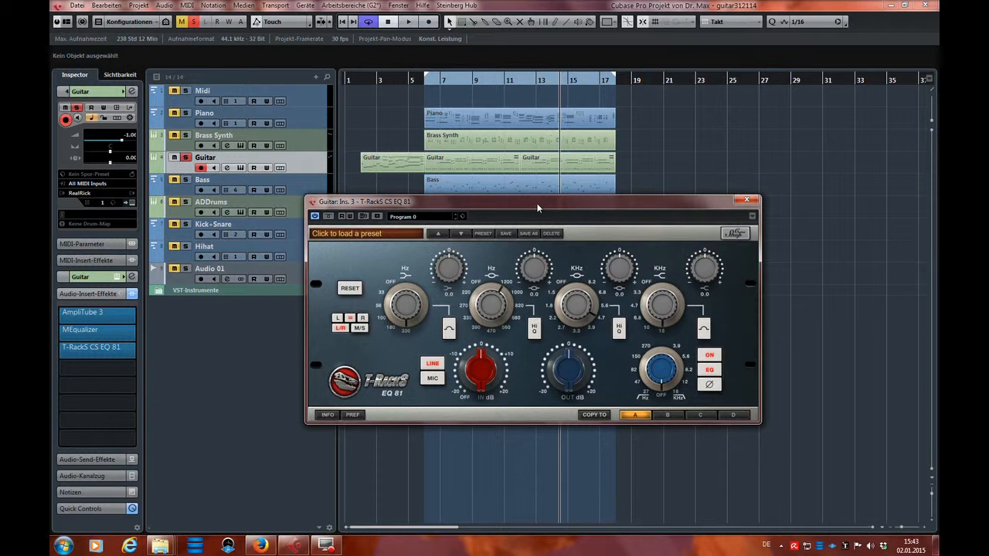
Reopen MEqualizer and boost band 4 by about 13 dB at about 1183 Hz on the curve.
click(106, 334)
drag(606, 139, 518, 94)
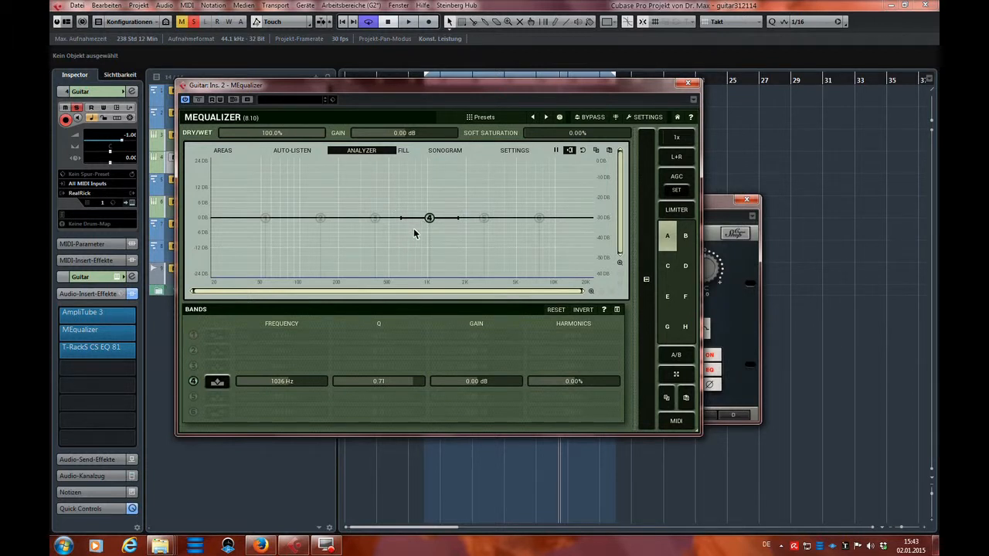
drag(432, 221, 478, 183)
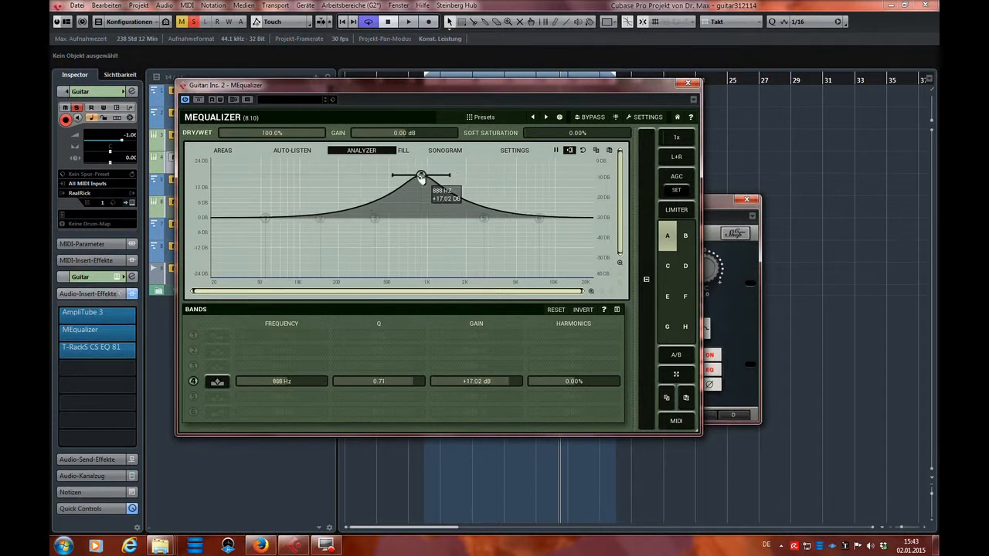
drag(405, 180, 438, 185)
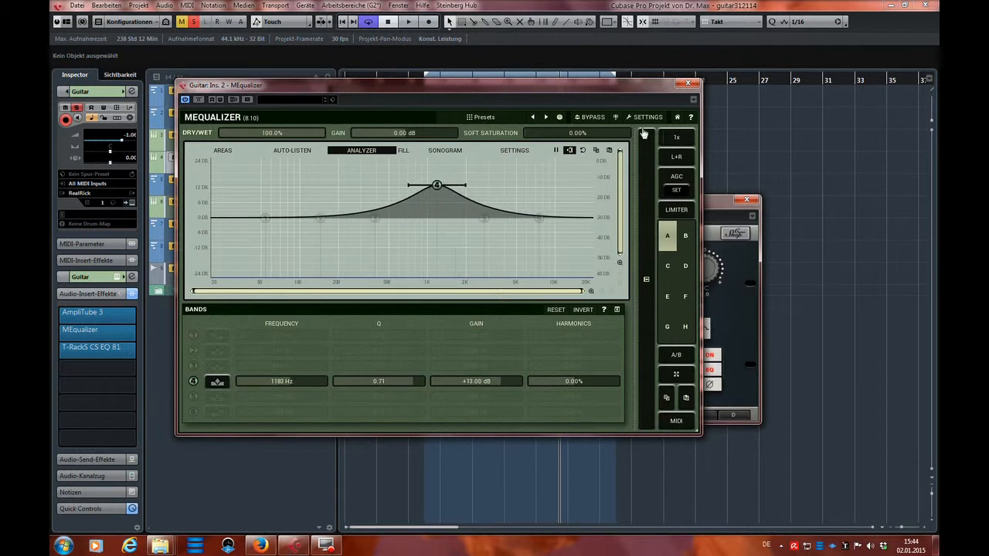
Sweep the third band's kHz frequency knob on the T-RackS EQ 81 back and forth and close that plug-in.
click(717, 209)
drag(689, 207, 737, 175)
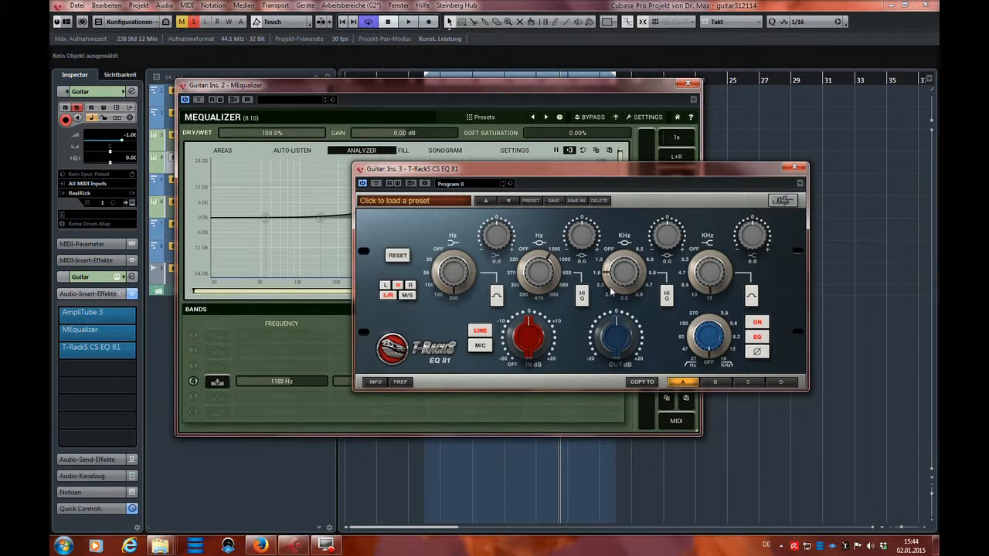
scroll(611, 291, down, 1)
scroll(614, 288, up, 1)
scroll(612, 289, up, 4)
drag(778, 166, 830, 177)
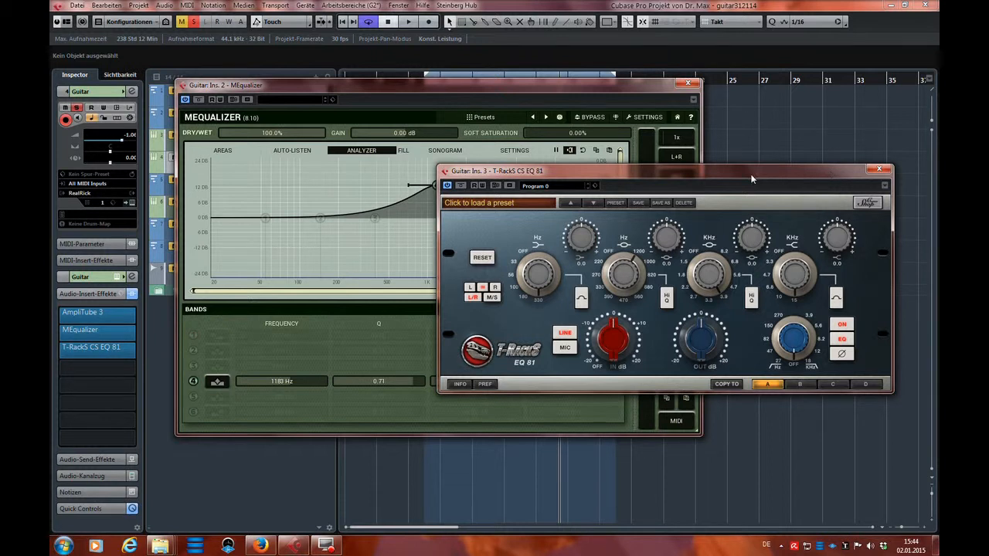
drag(830, 171, 824, 109)
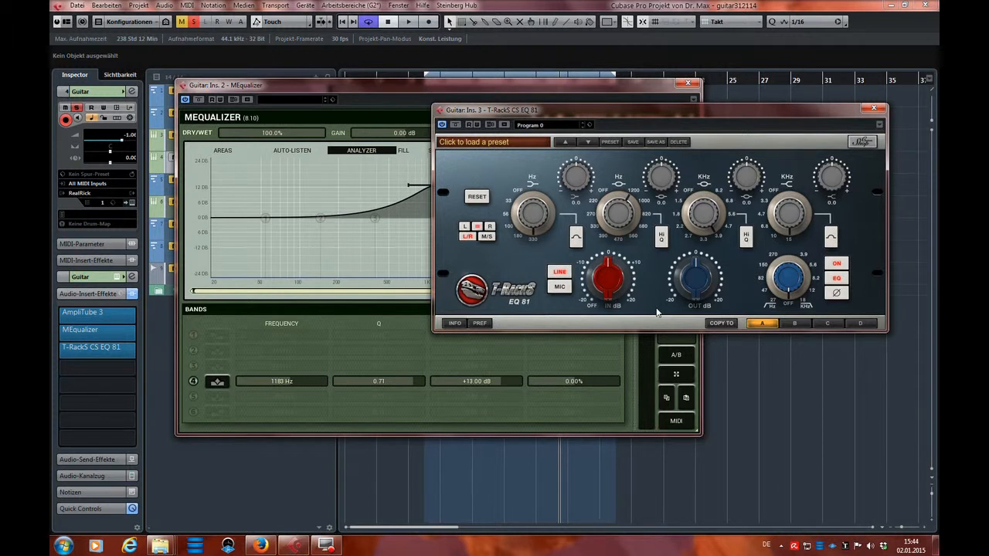
click(872, 107)
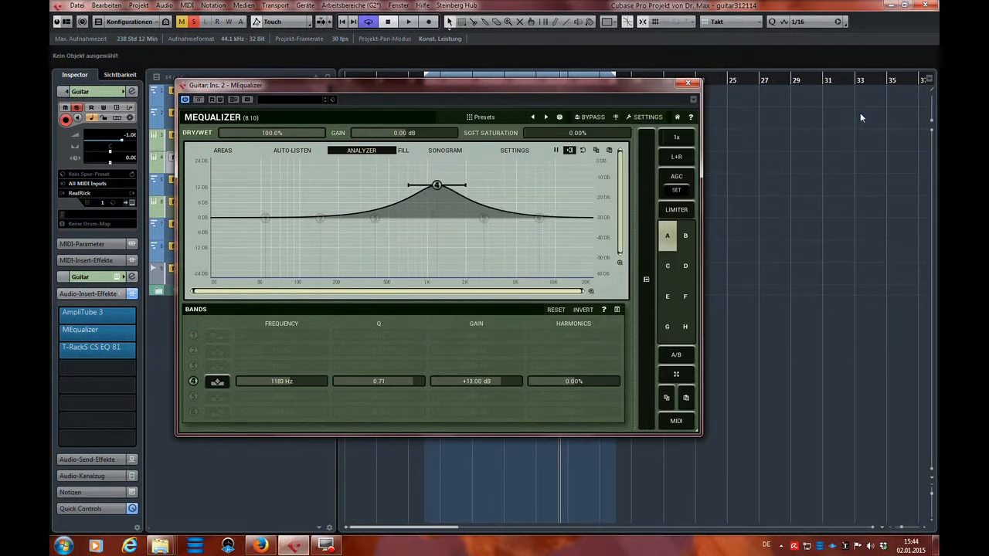
Turn MEqualizer's band 4 into a narrower cut of about -9.2 dB at about 1160 Hz with a Q of about 2.63.
drag(528, 92, 659, 83)
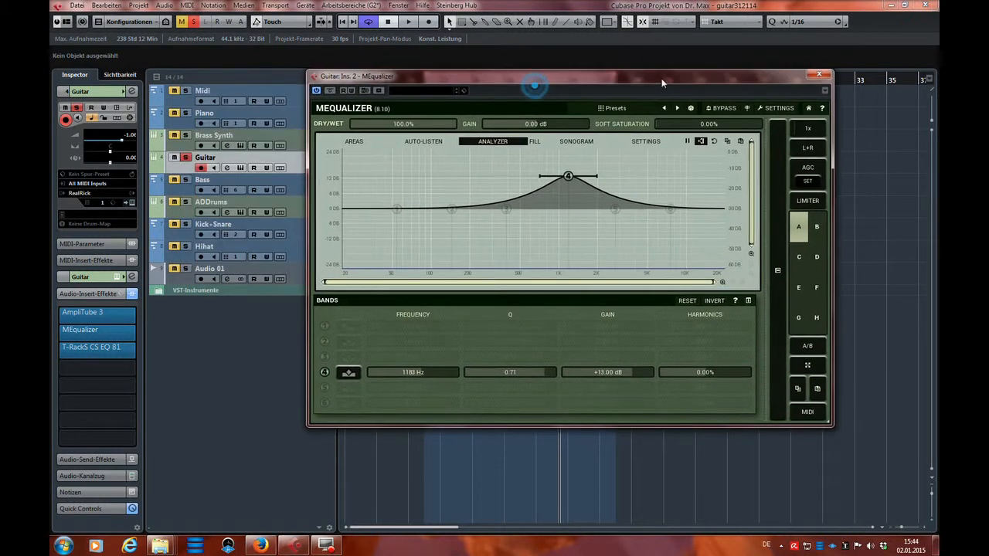
drag(568, 178, 570, 210)
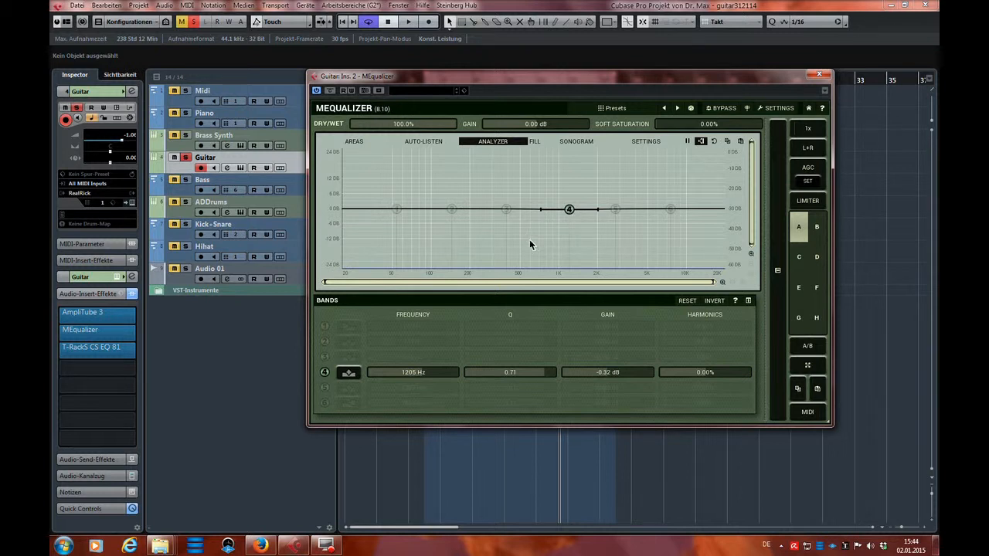
drag(582, 69, 527, 72)
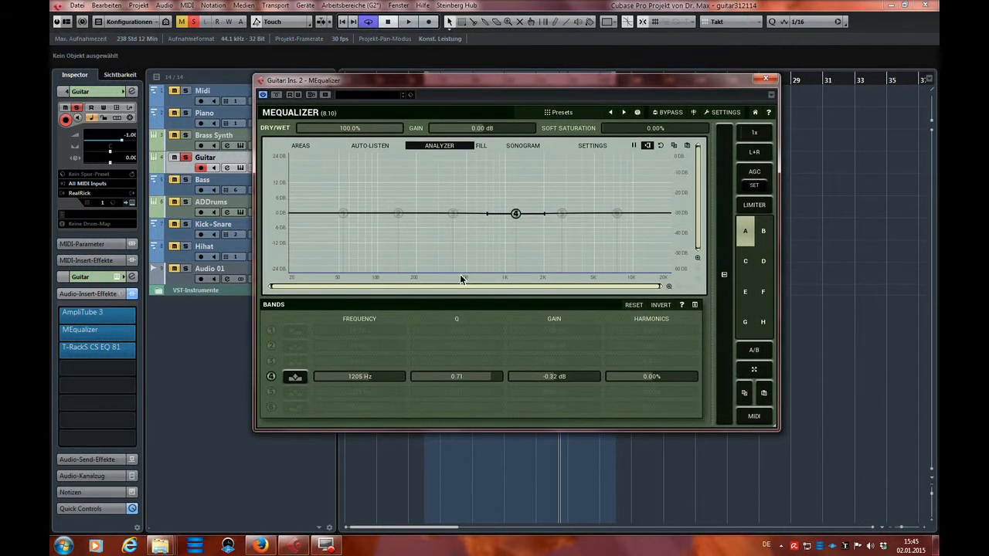
drag(516, 214, 506, 242)
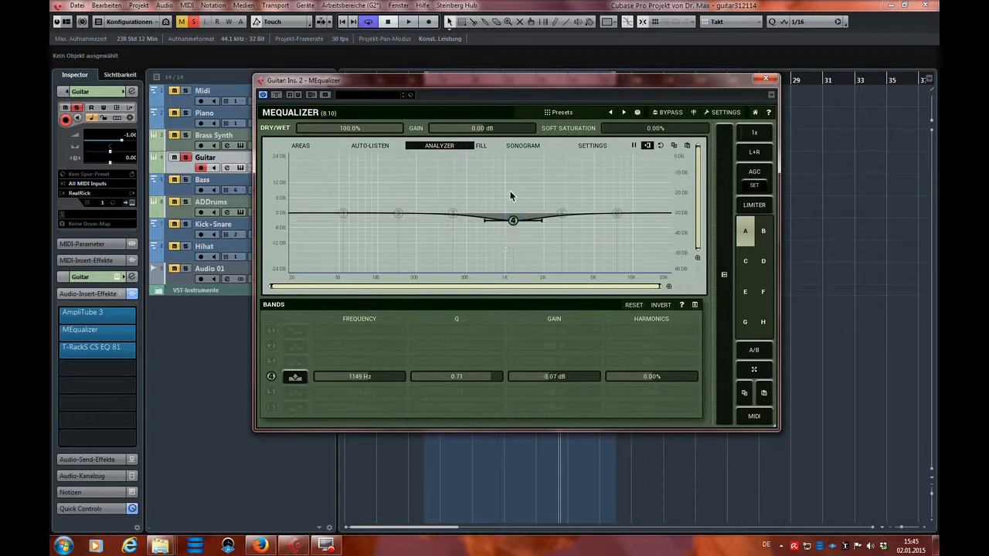
scroll(514, 222, up, 5)
mouse_move(514, 221)
mouse_down()
mouse_move(513, 244)
mouse_move(513, 236)
mouse_up()
Enable band 3 at about 369 Hz, +3.5 dB, Q 2.09, and band 2 at about 135 Hz, -5 dB, Q 2.44.
click(453, 214)
drag(452, 214, 395, 223)
scroll(452, 207, up, 4)
click(399, 213)
scroll(395, 225, up, 3)
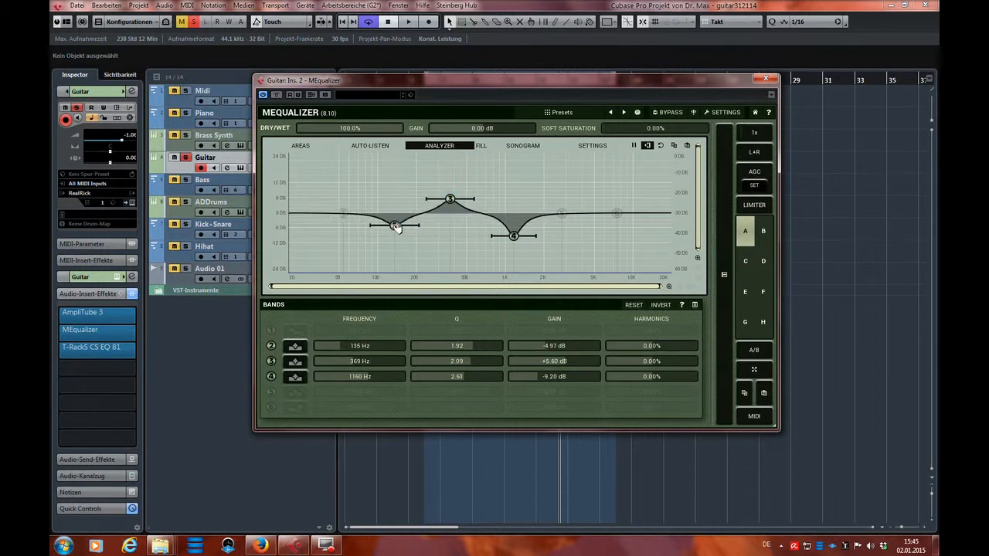
scroll(395, 226, up, 2)
drag(452, 200, 453, 205)
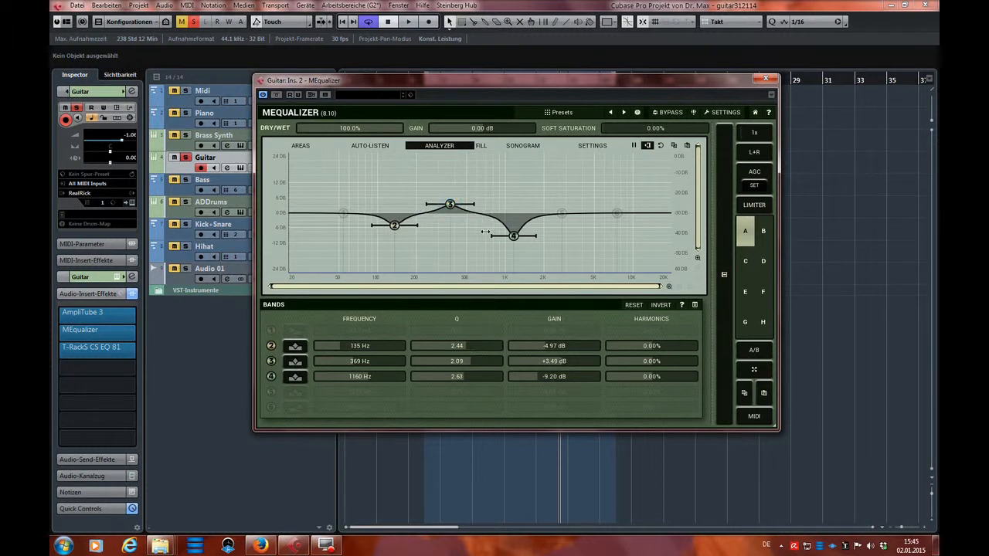
Reduce MEqualizer's band 4 cut to about -5.6 dB at about 1171 Hz and close the plug-in.
drag(515, 236, 516, 230)
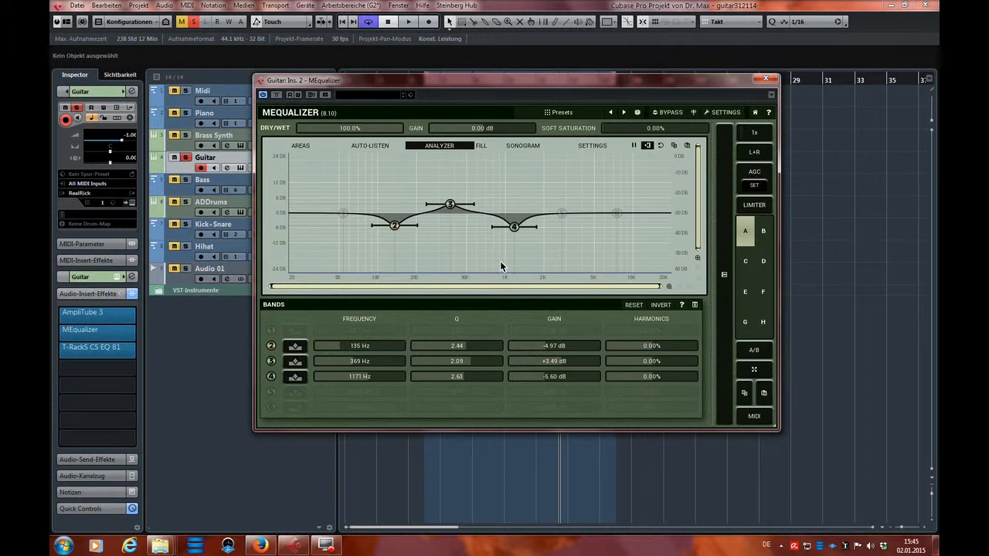
click(766, 80)
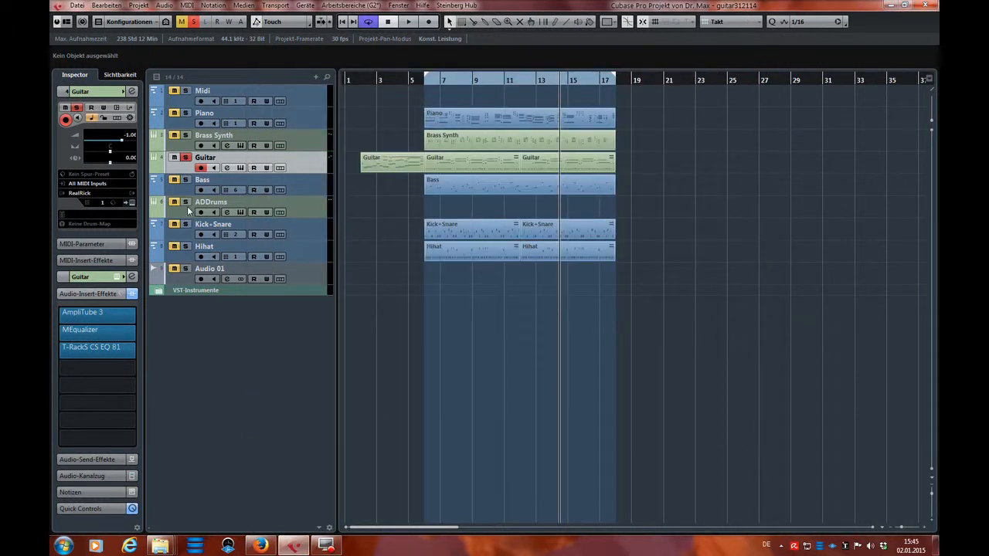
Turn off the Guitar track's solo, open T-RackS CS EQ 81 to examine its knobs, and close it.
click(184, 158)
mouse_move(102, 350)
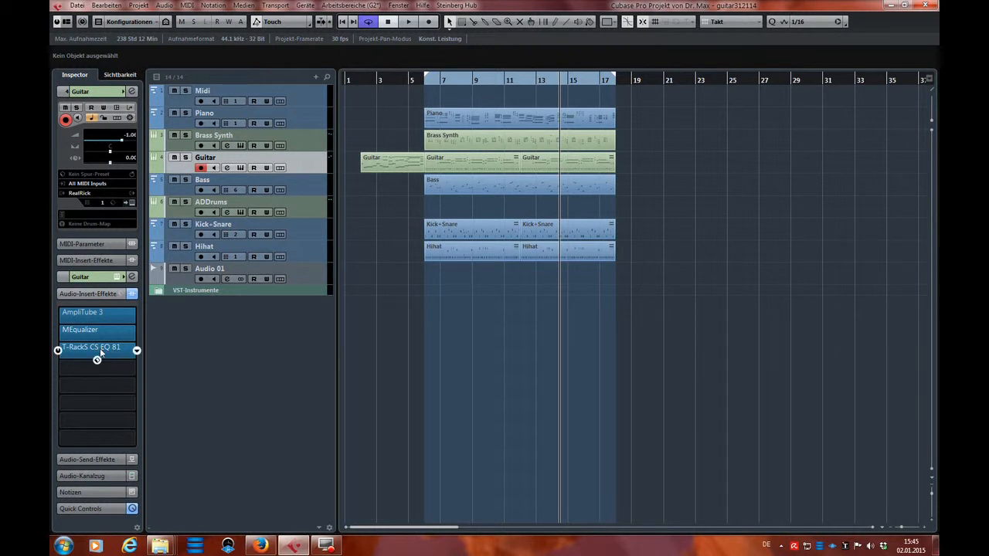
click(101, 348)
drag(663, 110, 505, 168)
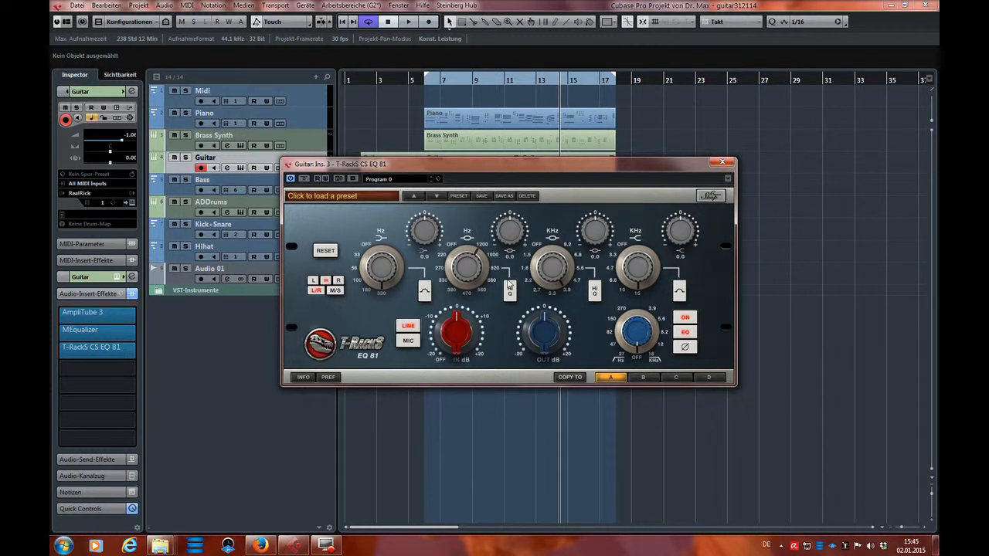
drag(581, 164, 594, 210)
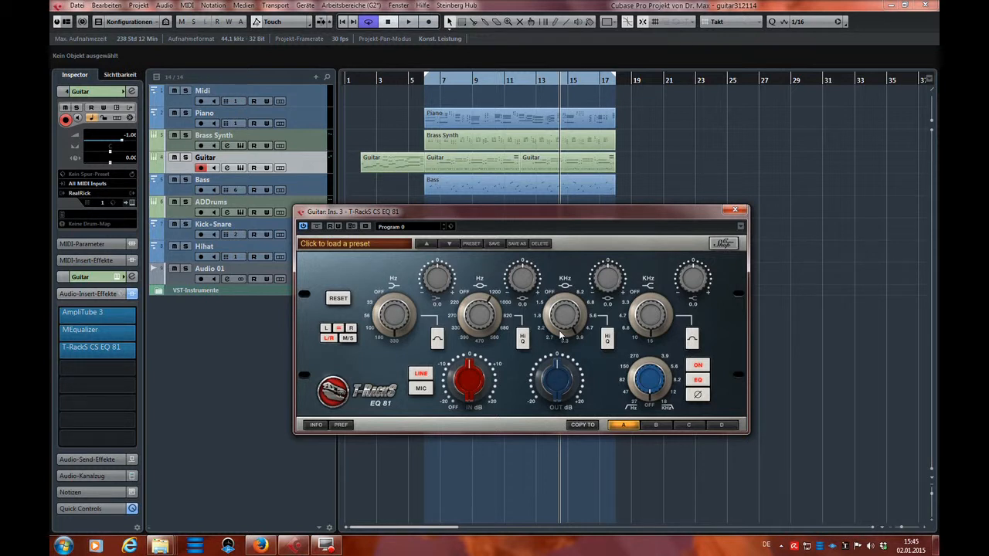
click(736, 211)
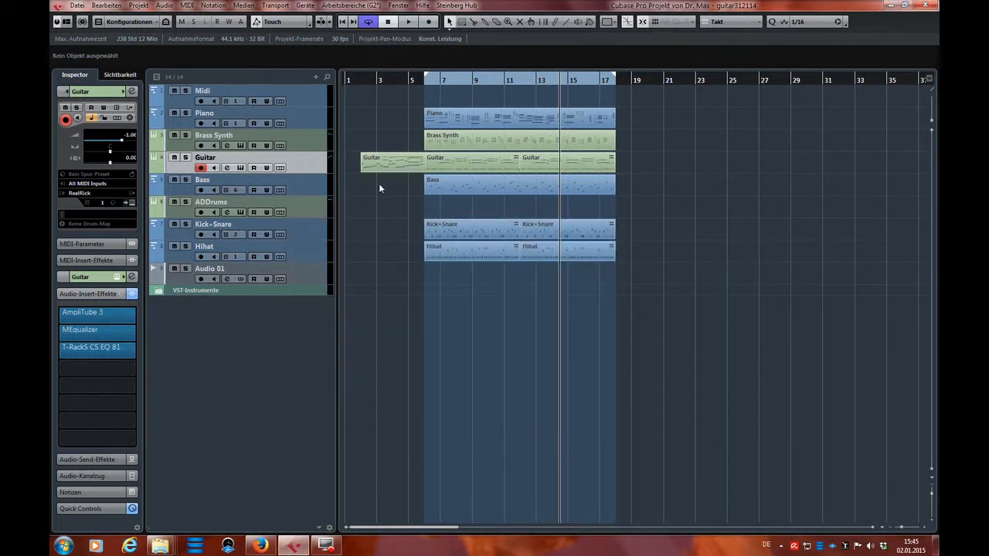
Select the two adjoining Guitar parts inside the loop range and solo the Guitar track.
click(437, 162)
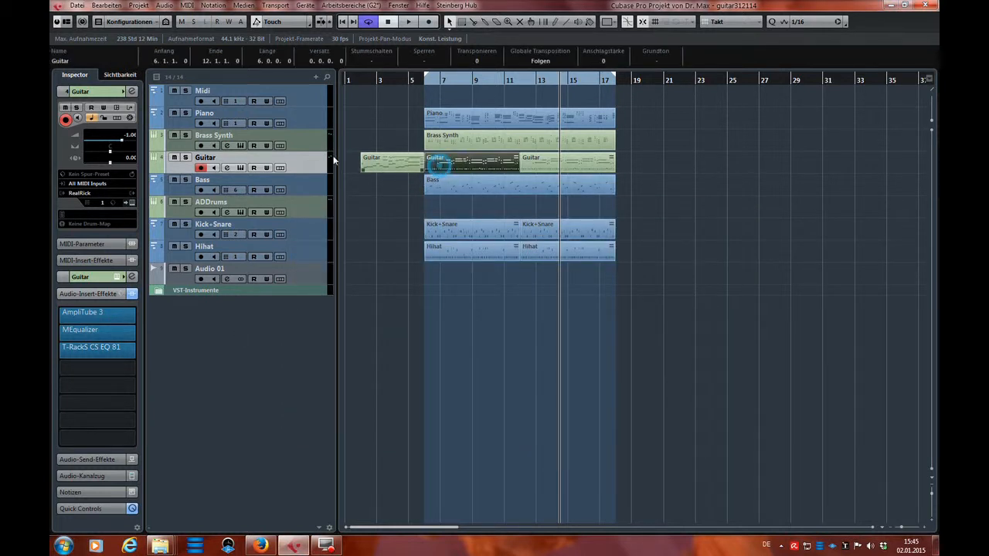
click(185, 158)
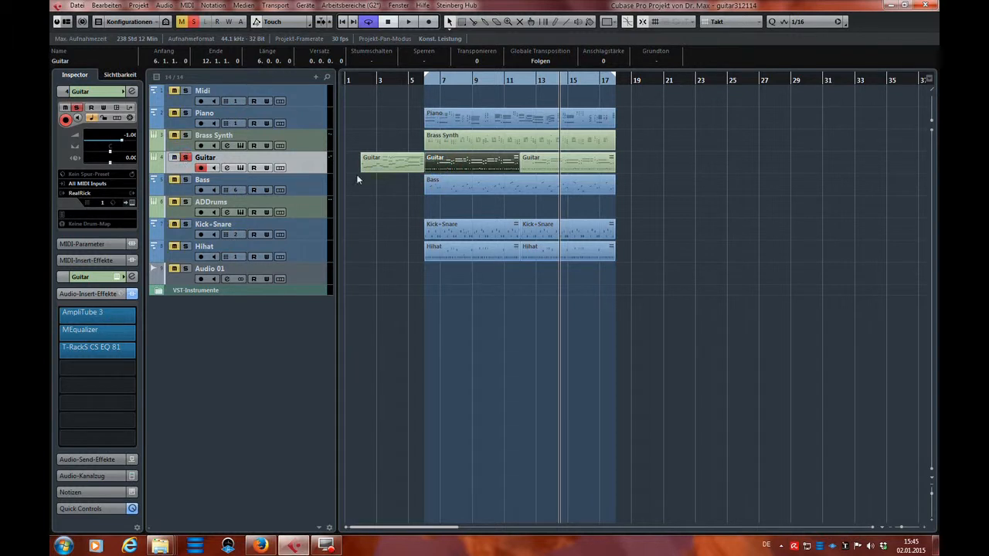
shift+click(558, 163)
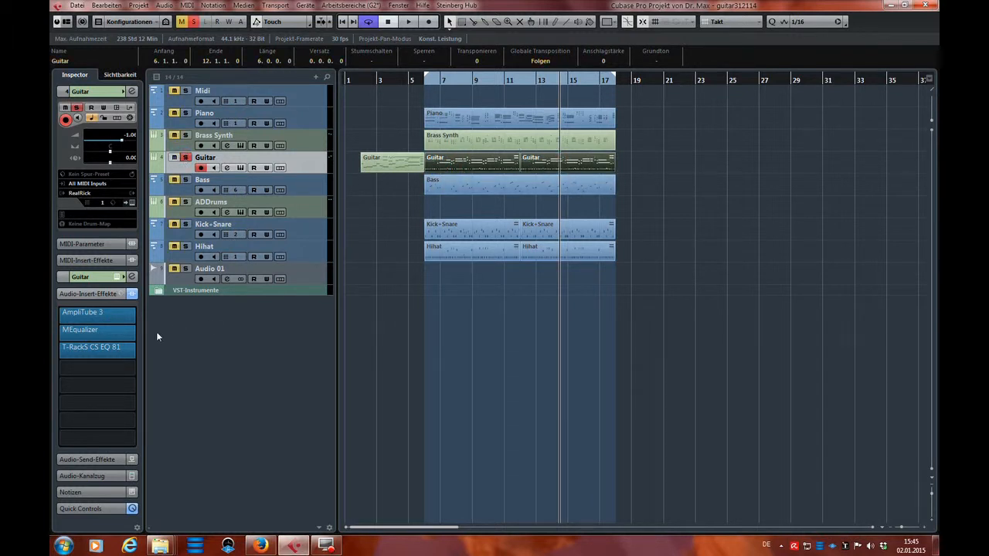
Reopen MEqualizer, disable bands 2, 3 and 4, and play the soloed guitar briefly to view its spectrum.
click(99, 331)
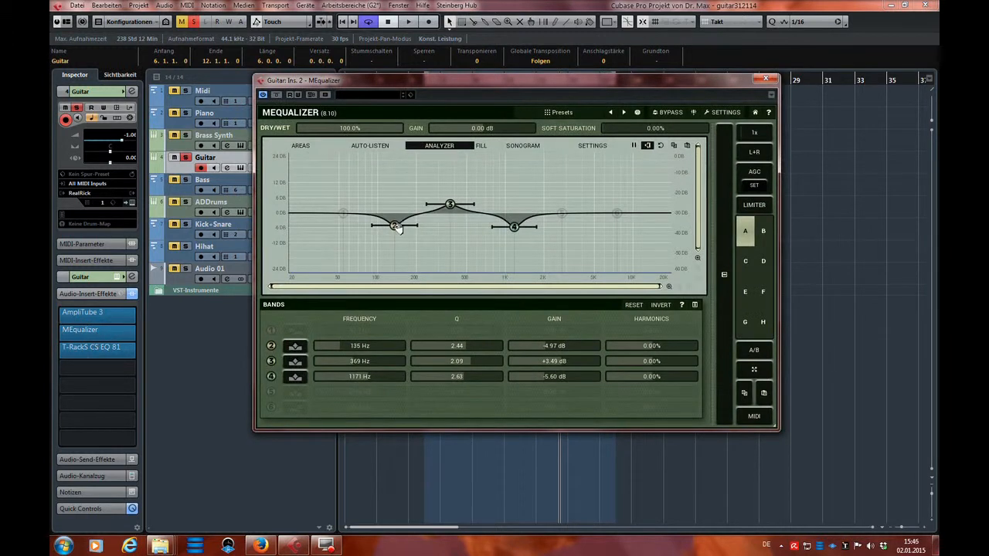
double_click(394, 226)
double_click(451, 204)
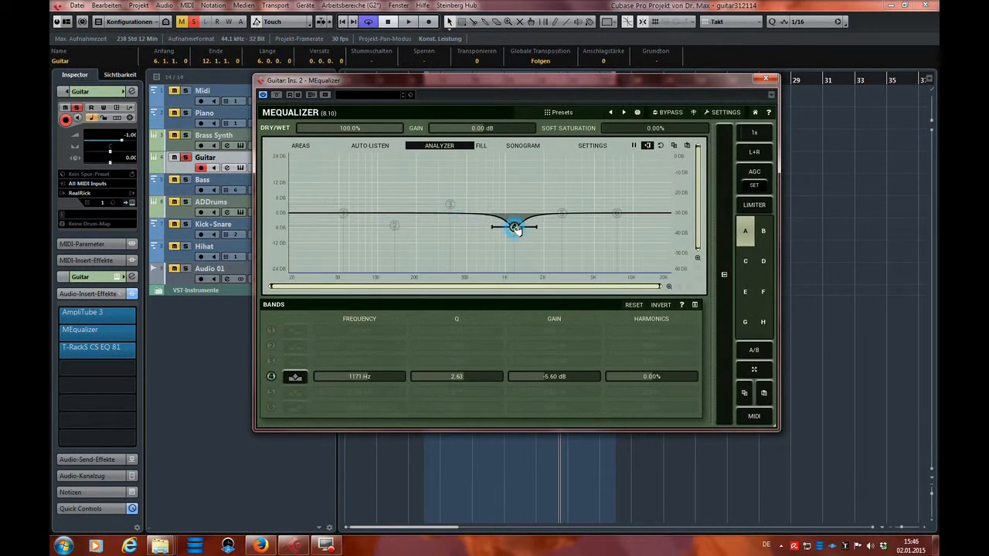
double_click(515, 227)
key(space)
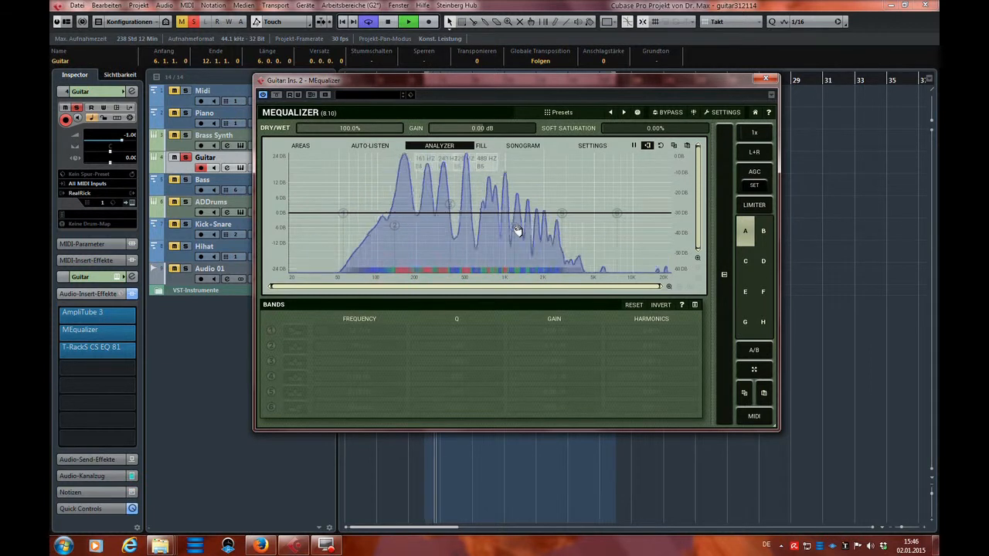
drag(519, 82, 501, 122)
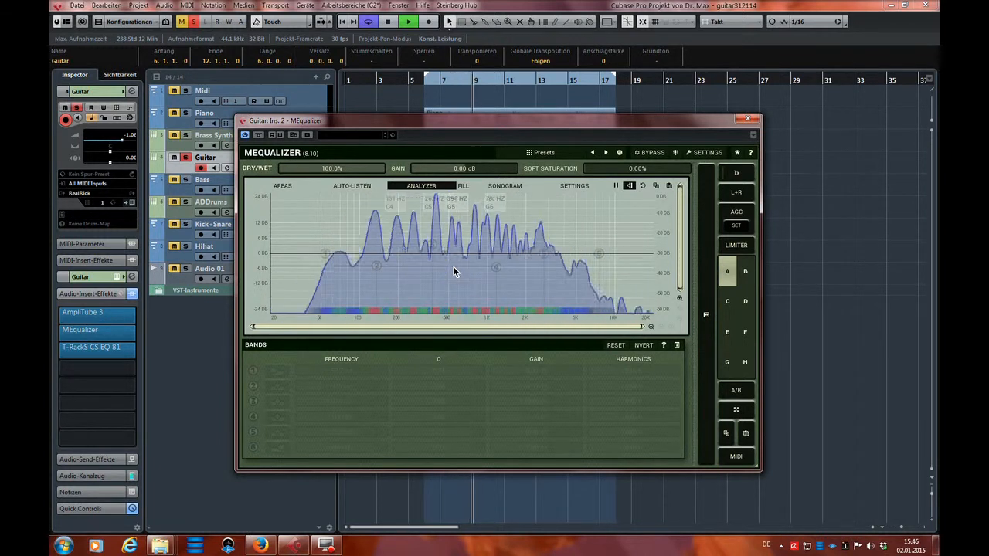
key(space)
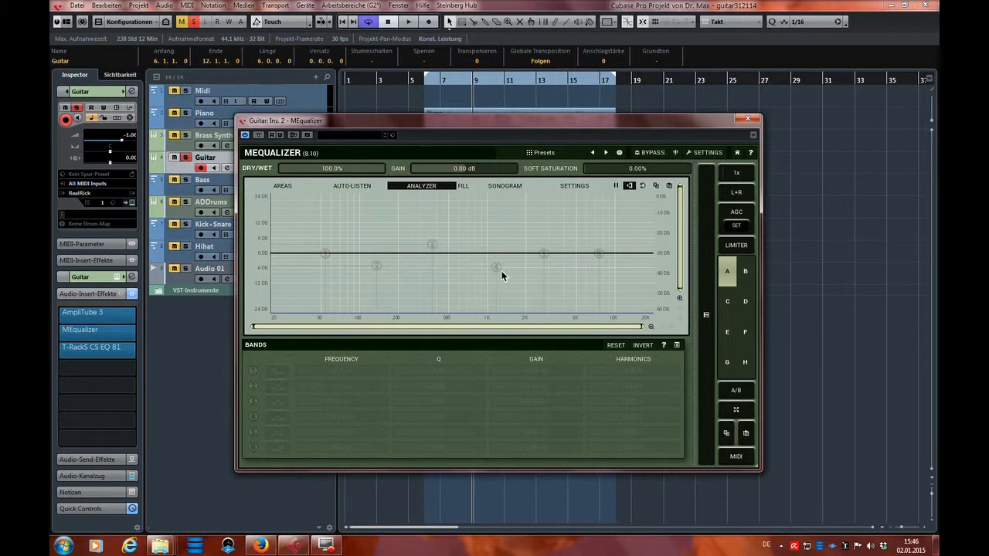
Audition band 4 boosted about 14.5 dB at about 1240 Hz, then make it a cut of about -9.6 dB at about 1835 Hz, Q 4.39.
drag(498, 267, 525, 221)
drag(534, 128, 549, 122)
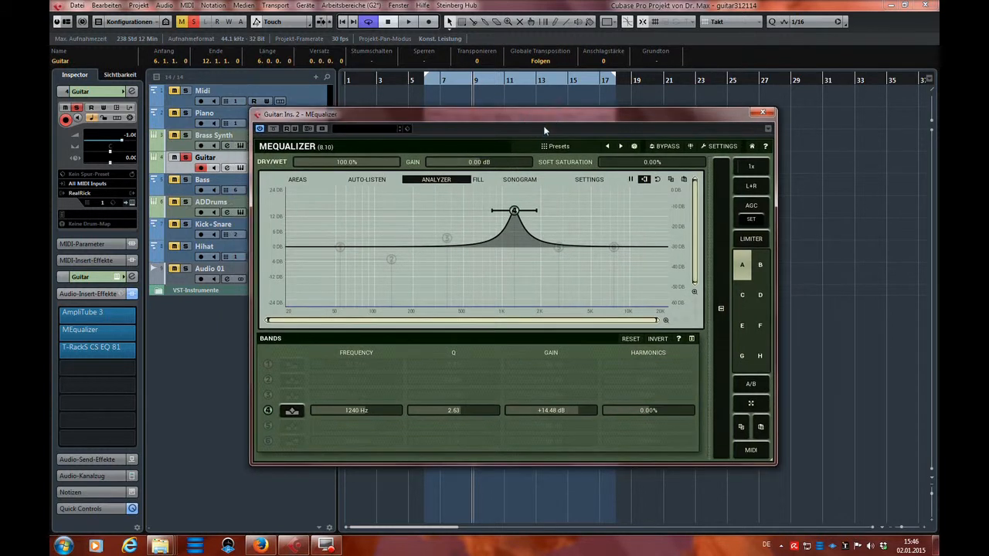
key(space)
drag(515, 214, 536, 271)
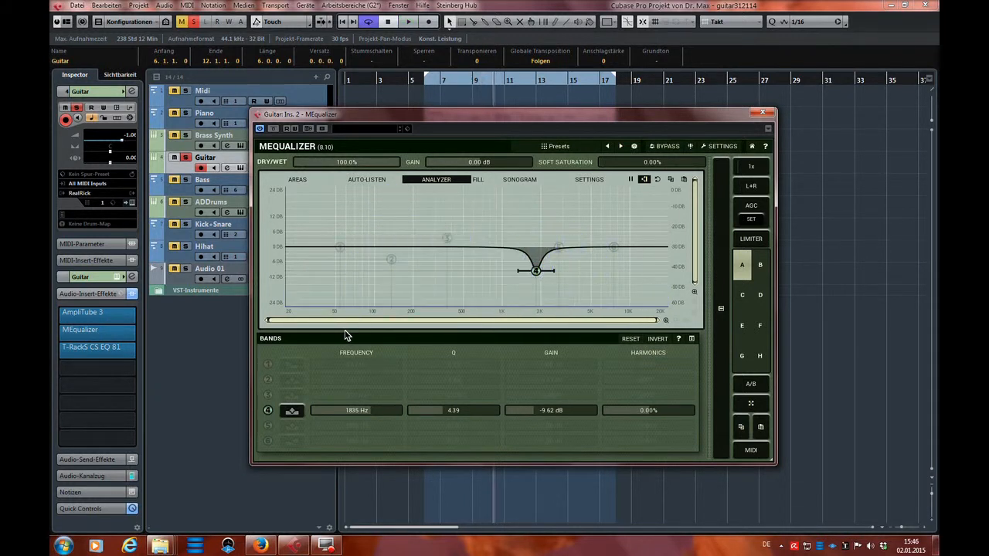
Enable band 1 at about 43.8 Hz and change its filter type to High-Pass (12 dB/oct).
drag(341, 250, 332, 322)
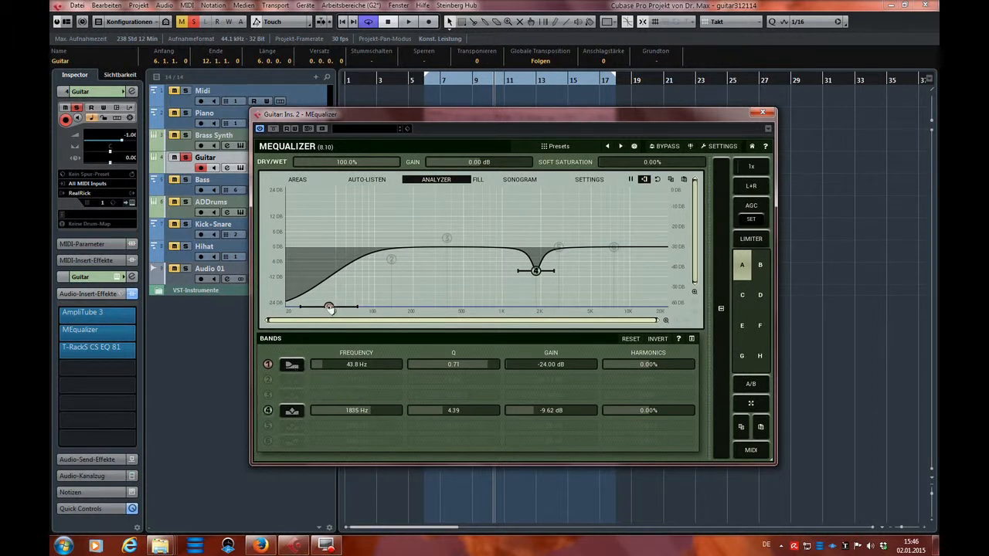
click(293, 368)
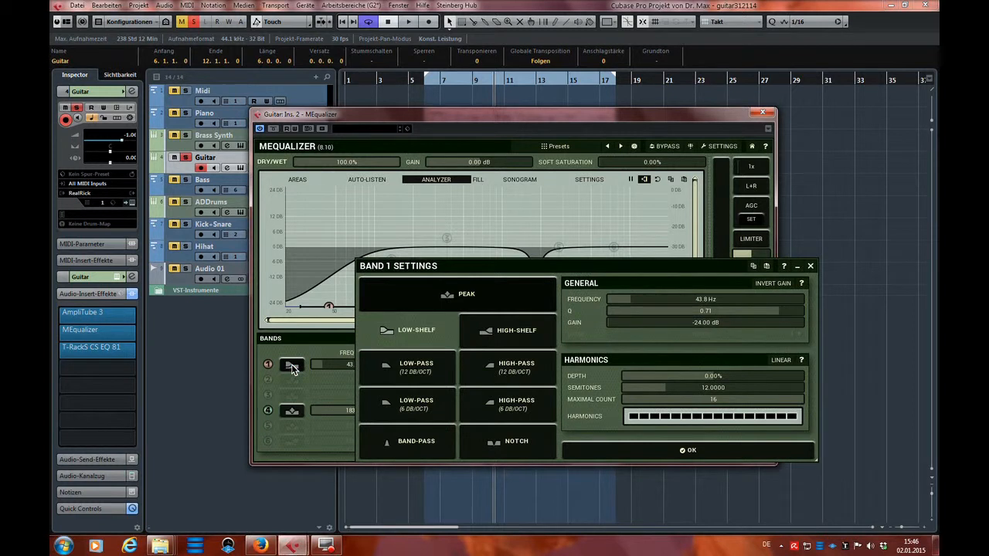
click(508, 371)
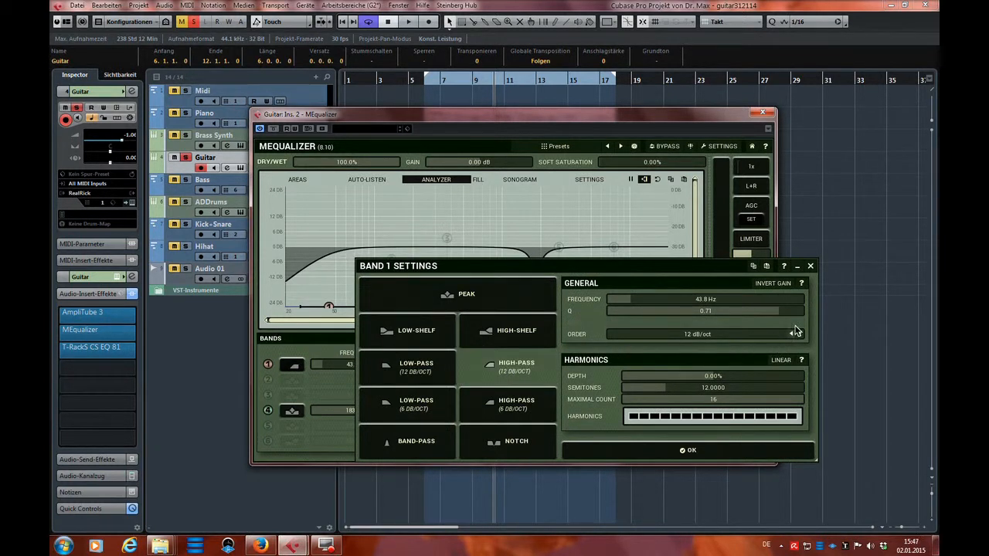
click(810, 267)
During playback, move the band 1 high-pass to about 53 Hz and band 4 to about 2118 Hz at about -8.8 dB.
key(space)
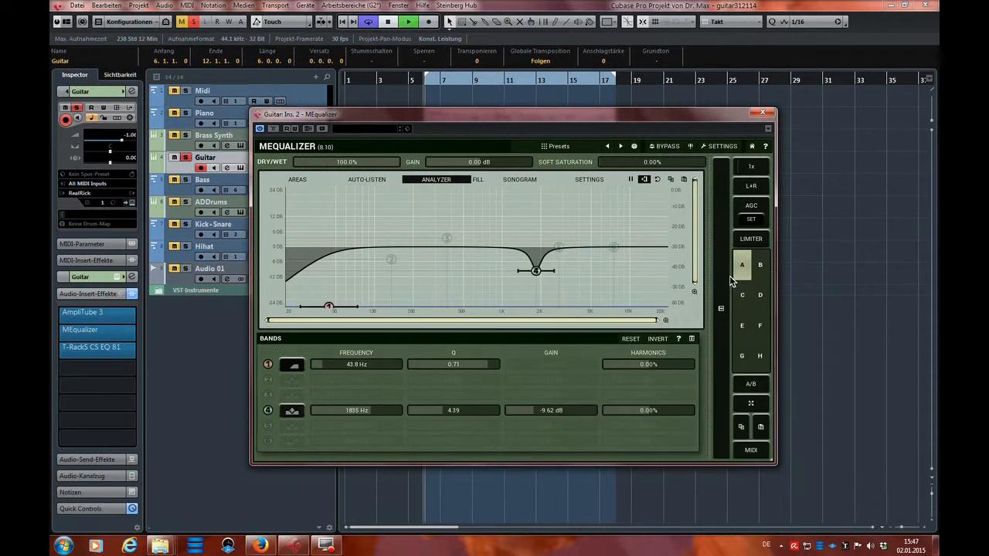
mouse_move(328, 307)
mouse_down()
mouse_move(470, 316)
mouse_move(341, 312)
mouse_up()
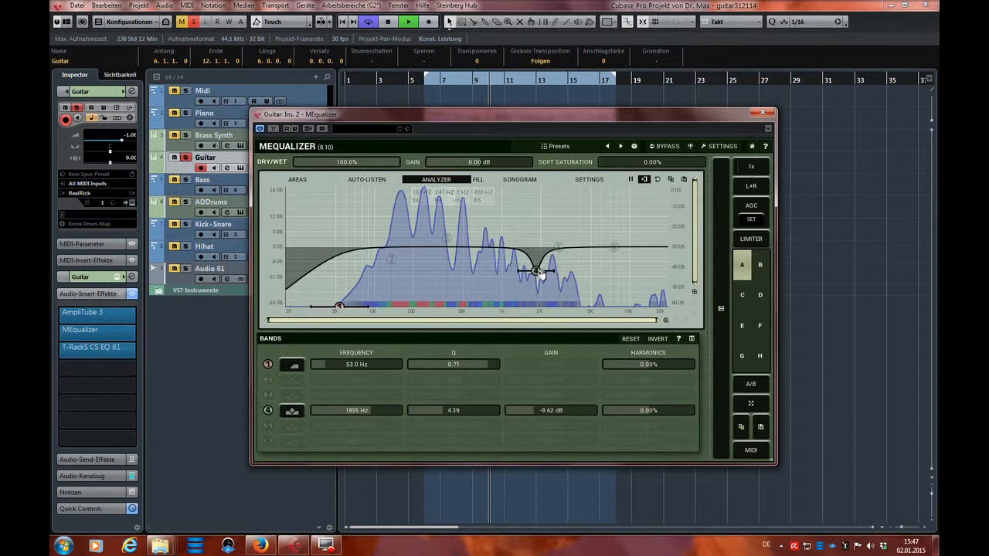
mouse_move(537, 271)
mouse_down()
mouse_move(545, 204)
mouse_move(544, 268)
mouse_up()
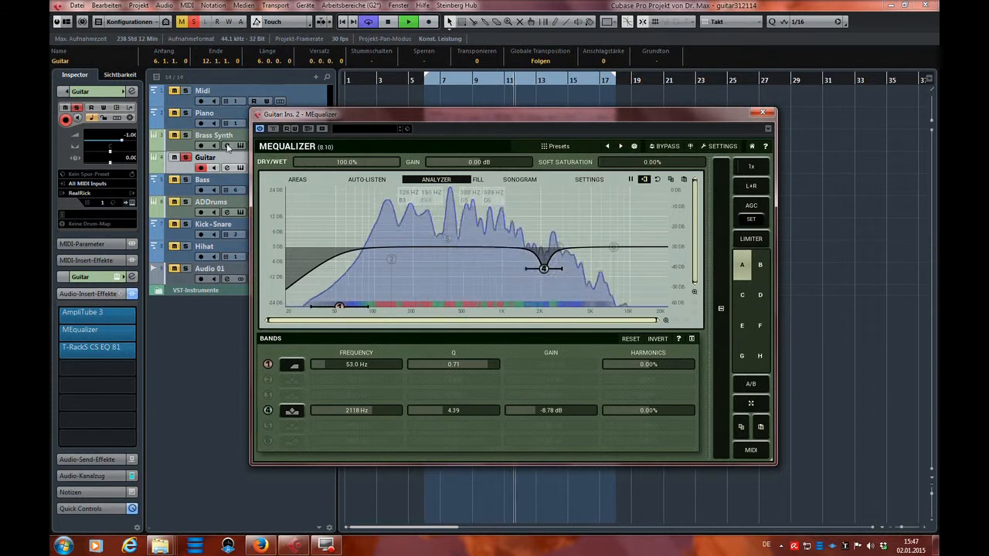
Bypass and re-enable MEqualizer during playback to compare the sound, and close the plug-in.
click(275, 129)
click(275, 129)
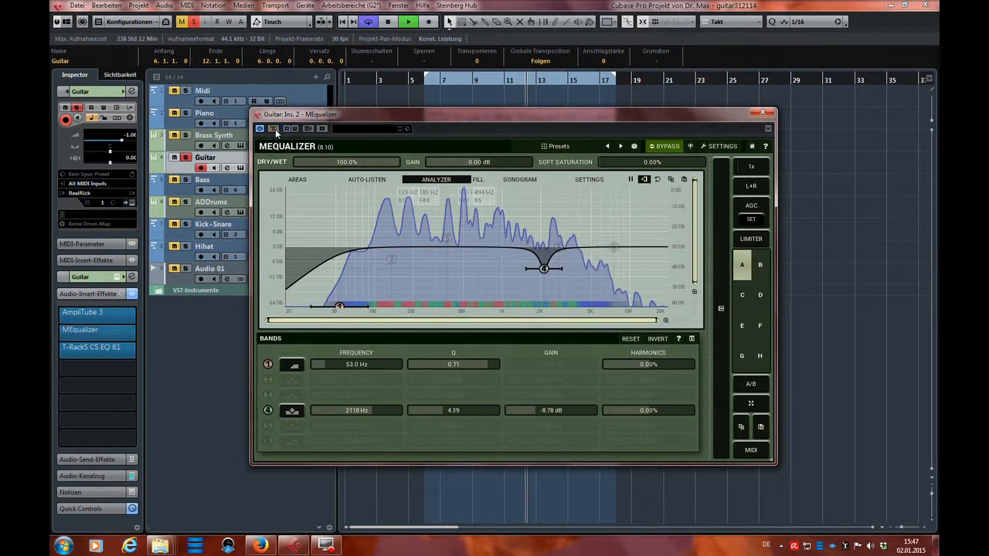
click(763, 114)
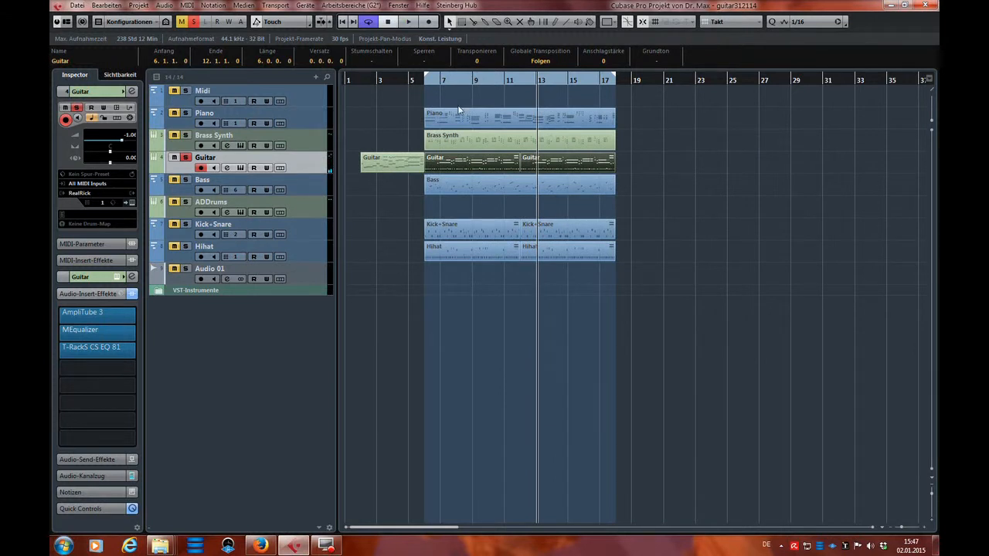
Open T-RackS CS EQ 81 on the Guitar track, turn off the track's solo and play the full mix.
click(97, 348)
drag(492, 211, 449, 222)
click(186, 159)
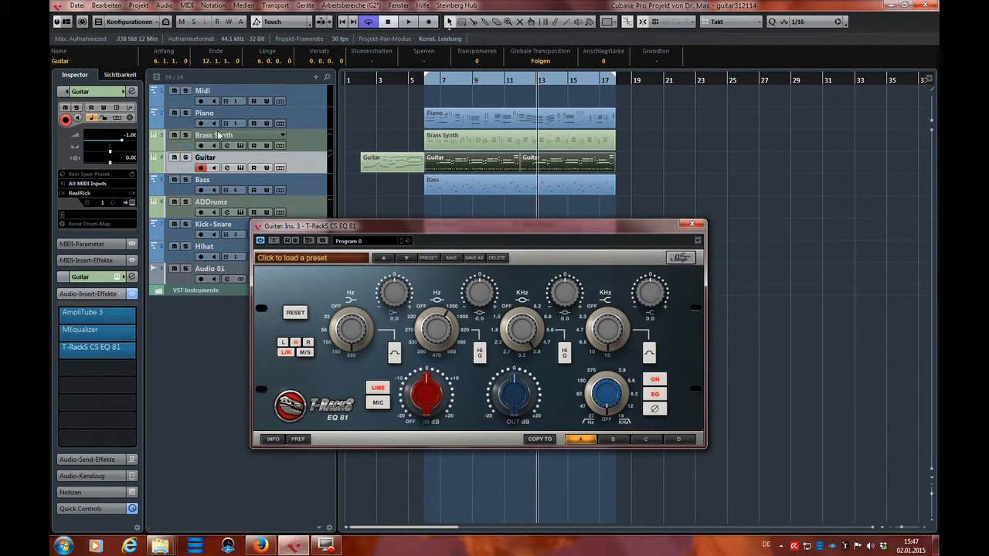
key(space)
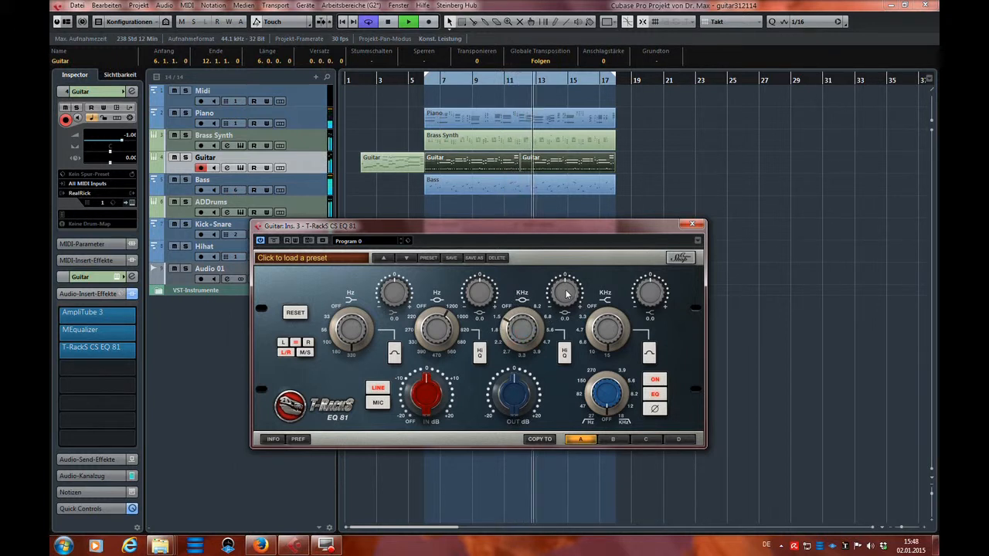
Boost the EQ 81's third band to about 8.2 dB, tune it to about 1.8 kHz and lower its gain again.
drag(566, 292, 567, 266)
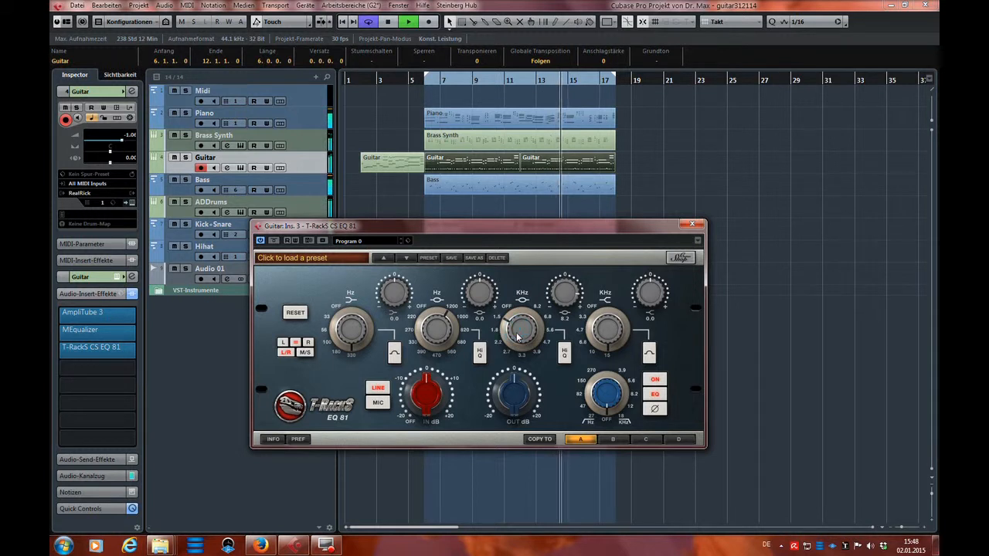
drag(514, 347, 515, 346)
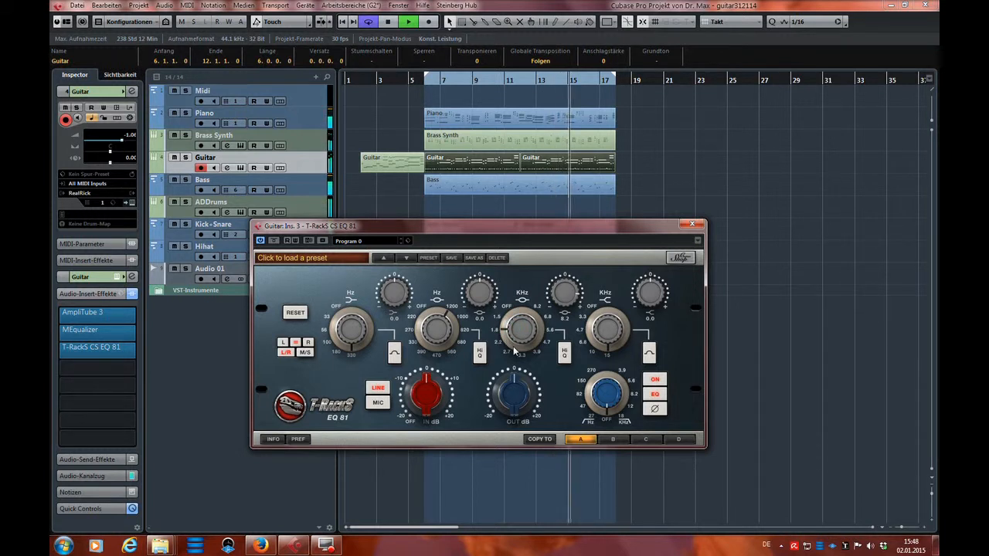
drag(564, 299, 563, 291)
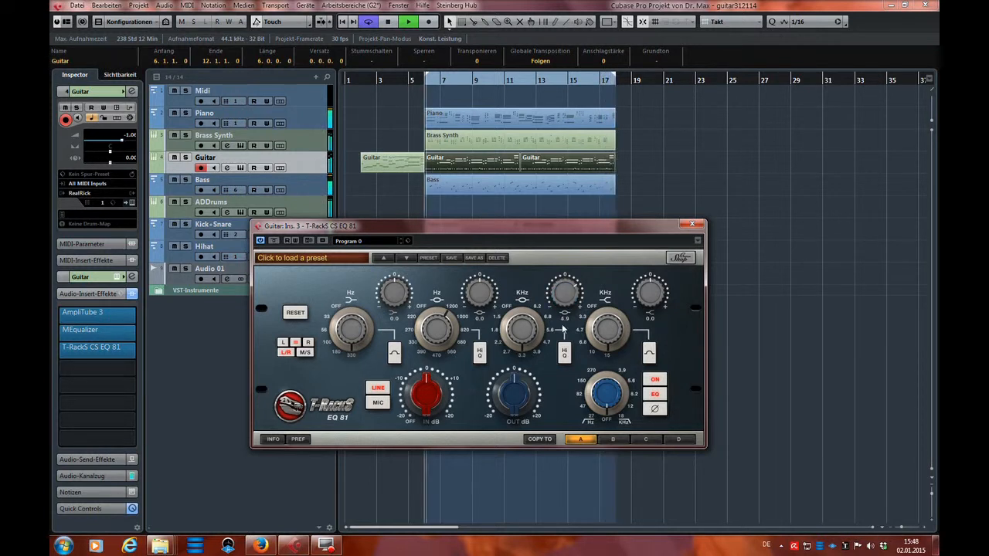
drag(567, 303, 567, 301)
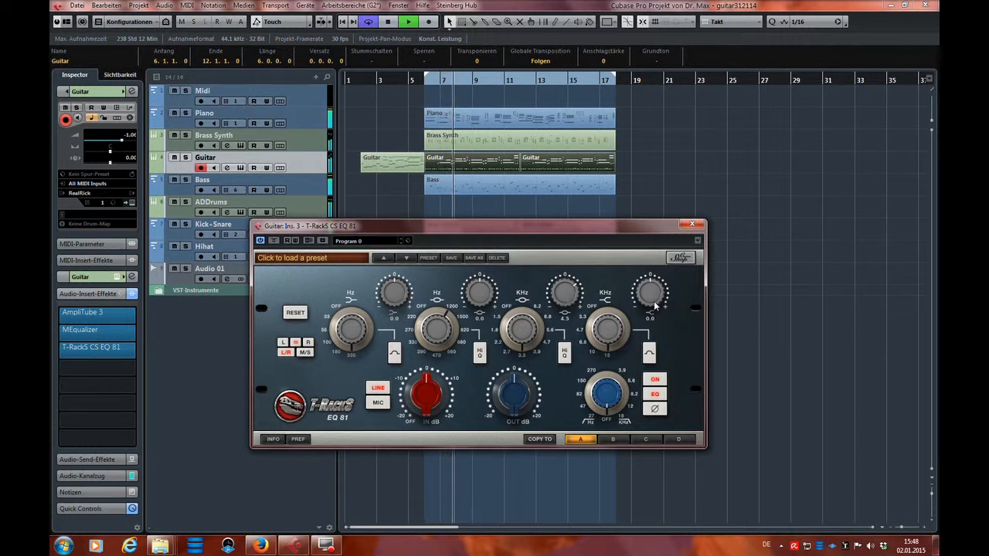
Set the fourth band's gain to -2.2 dB, and boost the second band to about 9.5 dB, tune it to about 560 Hz and lower its gain.
mouse_move(653, 302)
mouse_down()
mouse_move(655, 243)
mouse_move(659, 306)
mouse_up()
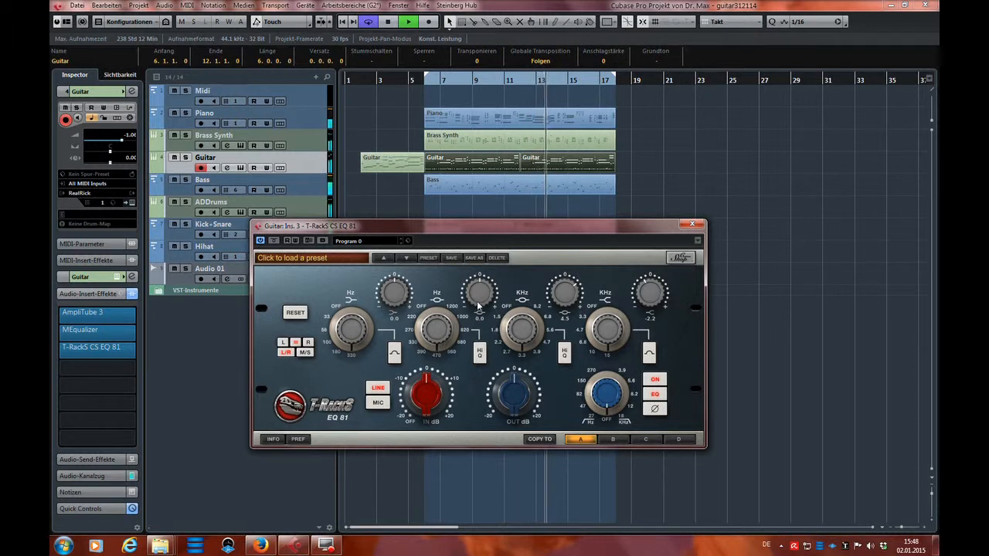
drag(479, 307, 479, 236)
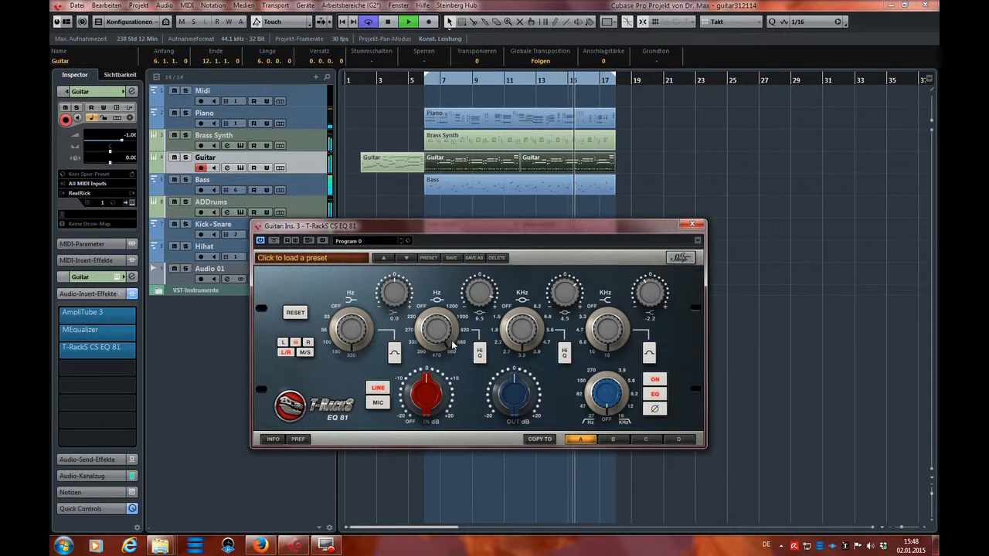
drag(479, 294, 481, 333)
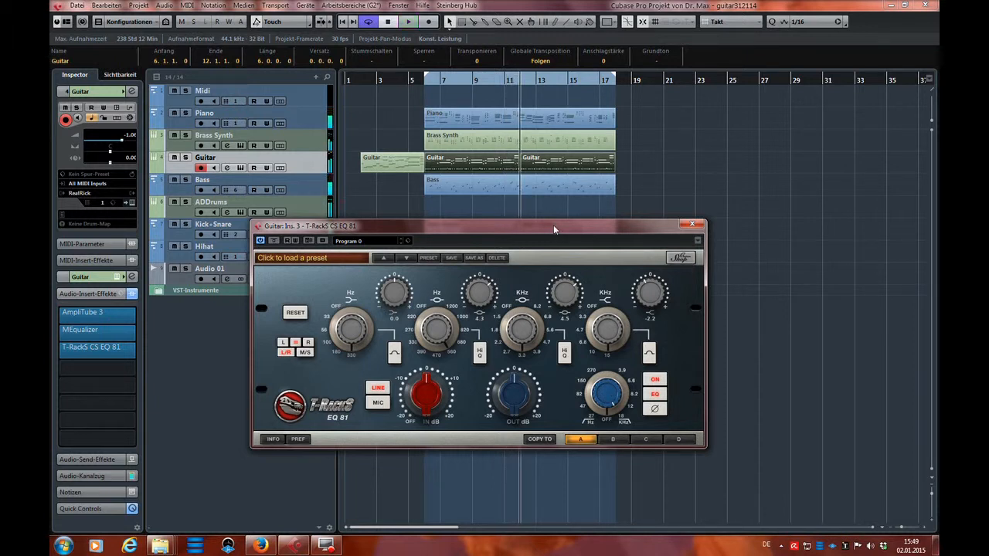
Solo the Guitar track, start playback and bypass T-RackS CS EQ 81 to compare the sound.
click(186, 158)
key(space)
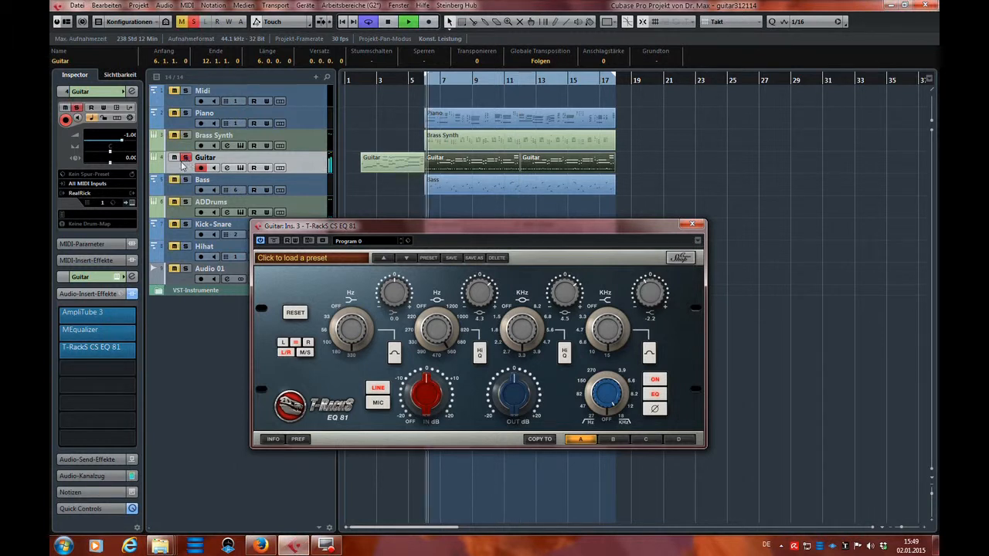
click(273, 241)
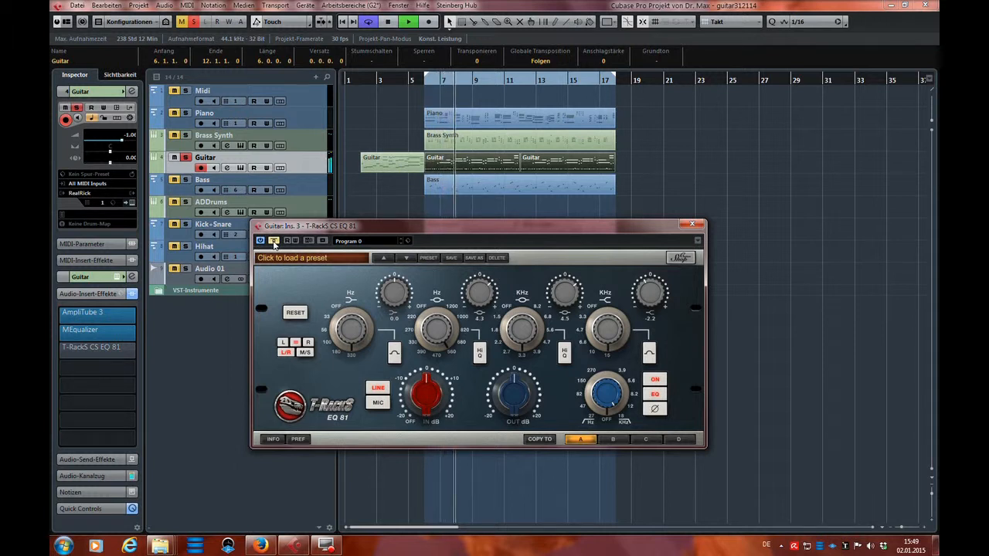
With T-RackS CS EQ 81 active again and the Guitar track unsoloed, set the EQ's third-band gain to 5.9 dB.
click(274, 242)
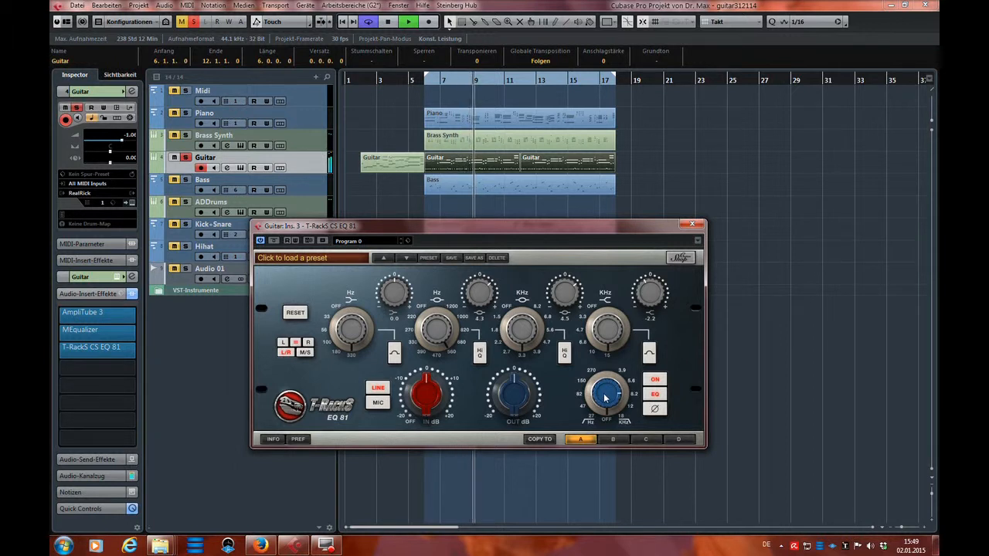
click(185, 158)
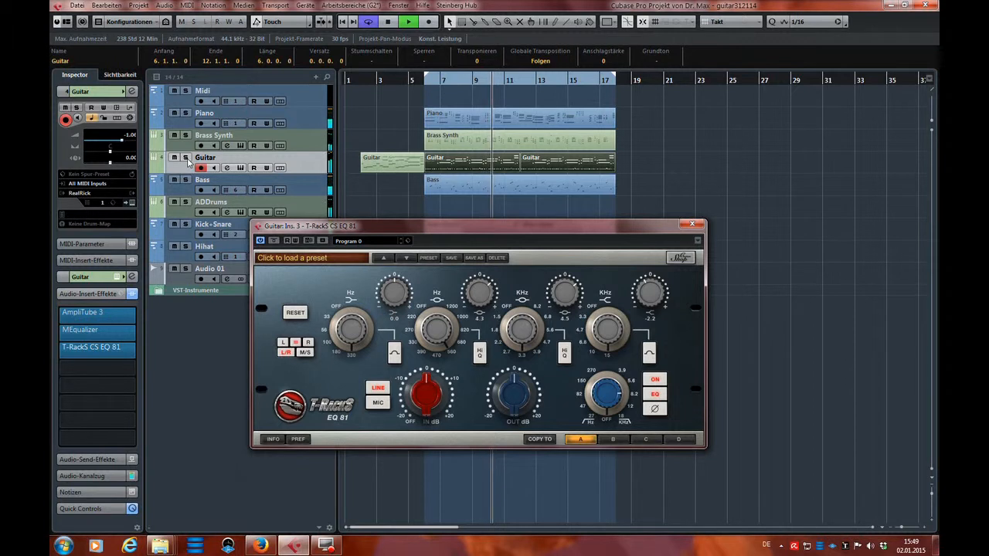
mouse_move(567, 292)
mouse_down()
mouse_move(573, 277)
mouse_move(570, 292)
mouse_up()
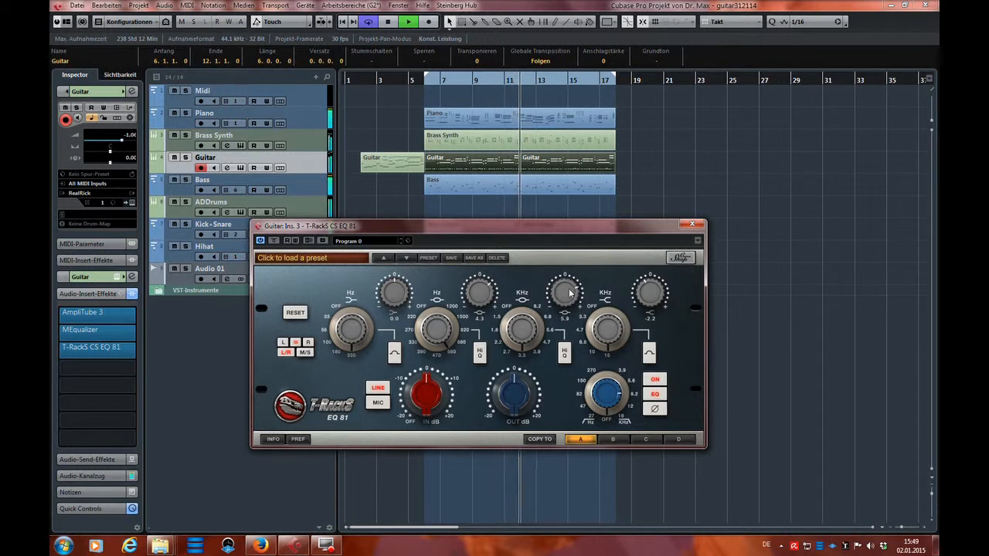
Compare the full mix with EQ 81 bypassed and active, then stop playback and close the plug-in.
click(274, 241)
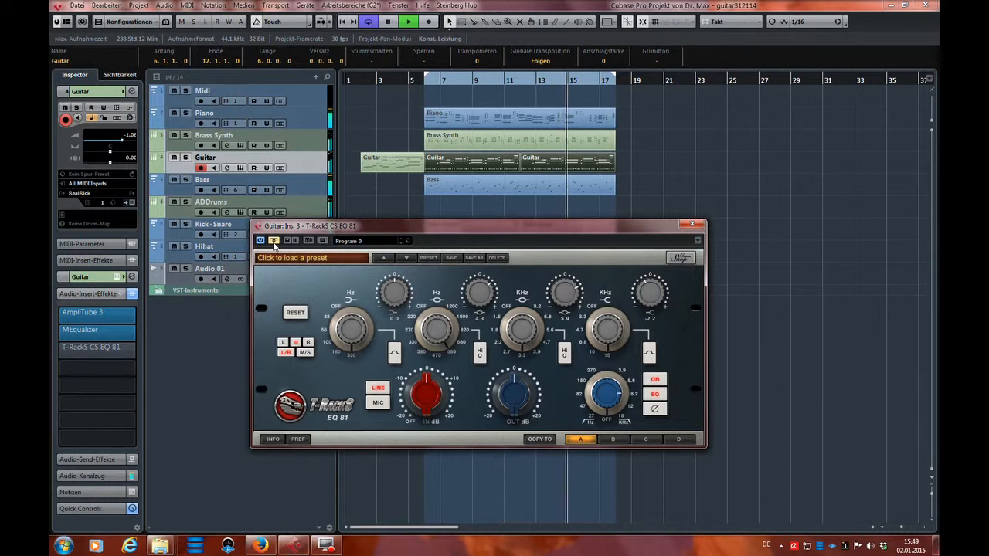
drag(334, 233, 356, 238)
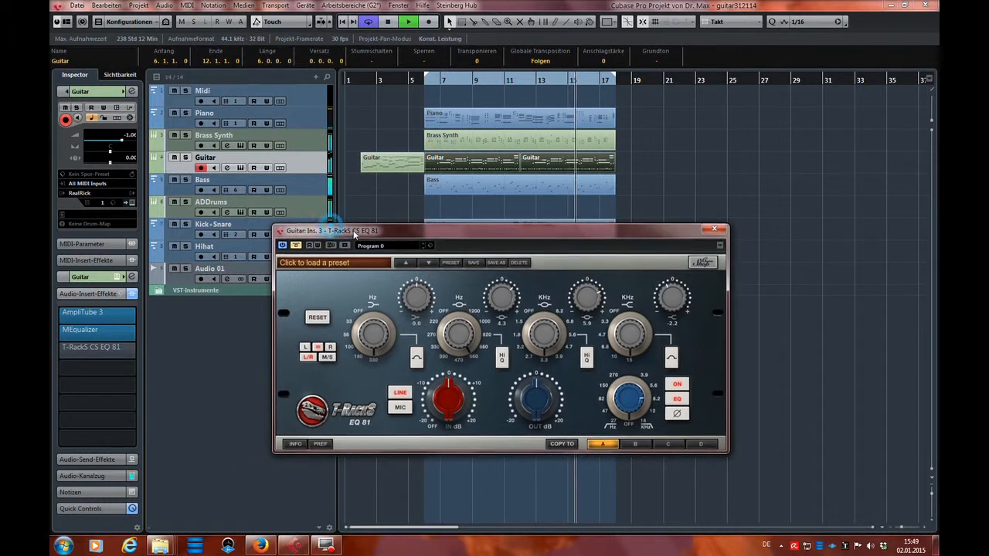
click(296, 247)
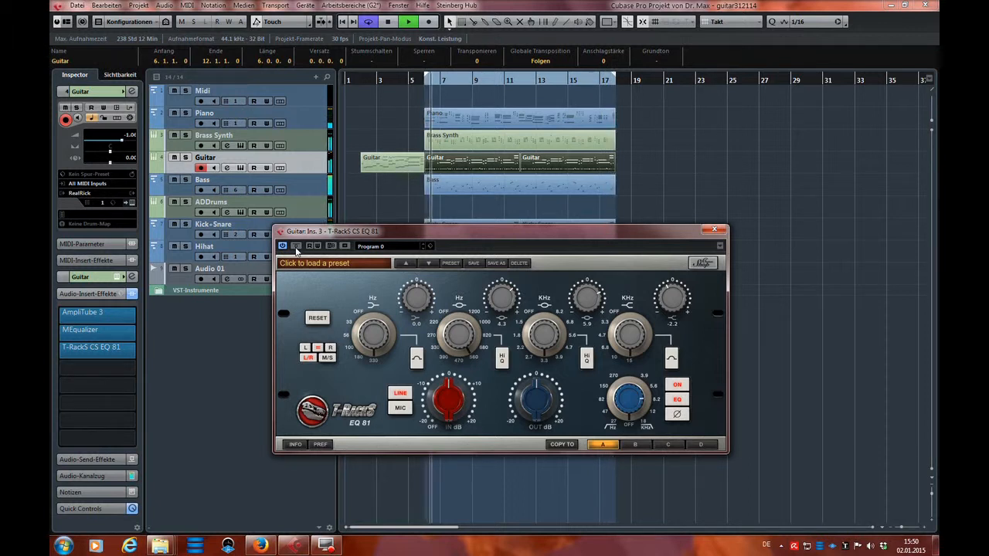
key(space)
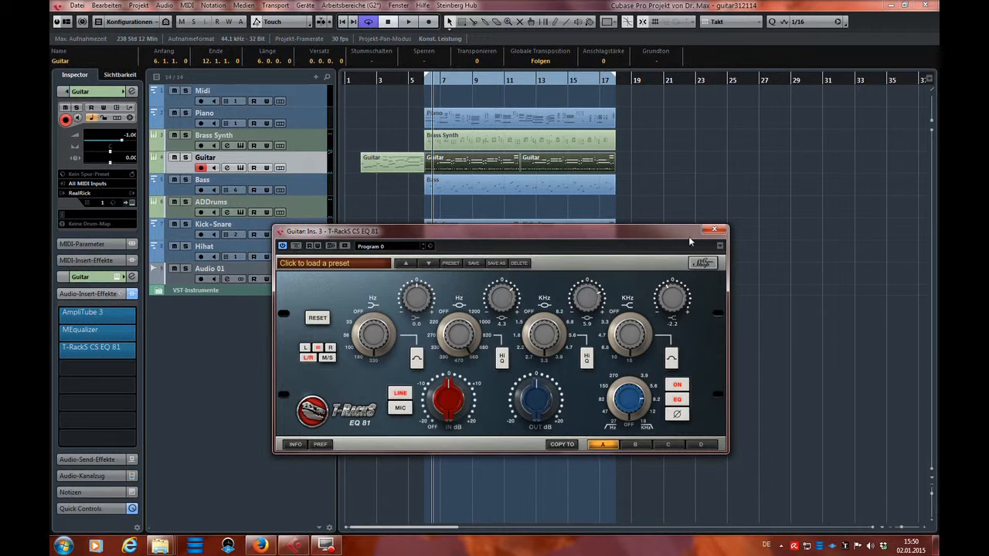
click(715, 231)
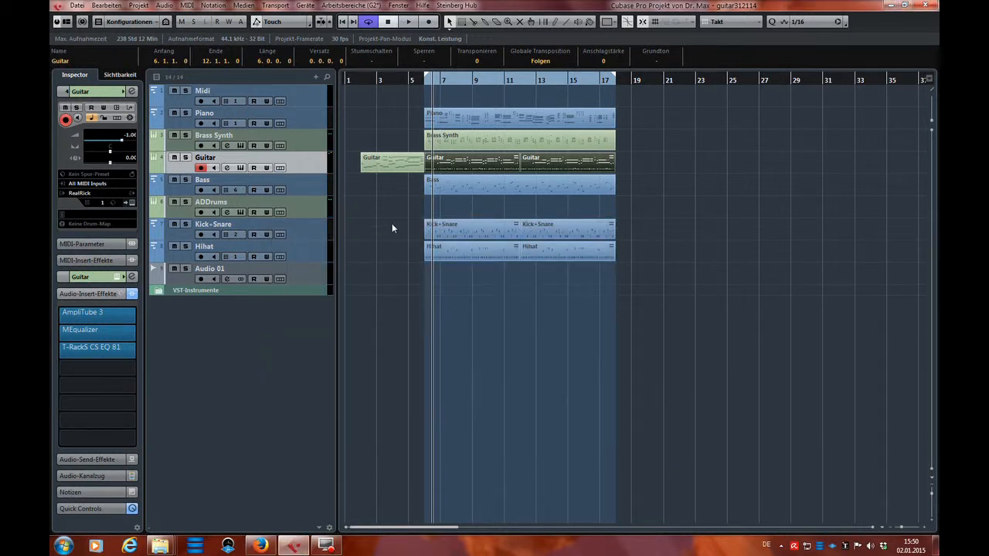
Open MEqualizer on the Guitar track to review its graphical curve and band settings, then close it.
click(392, 224)
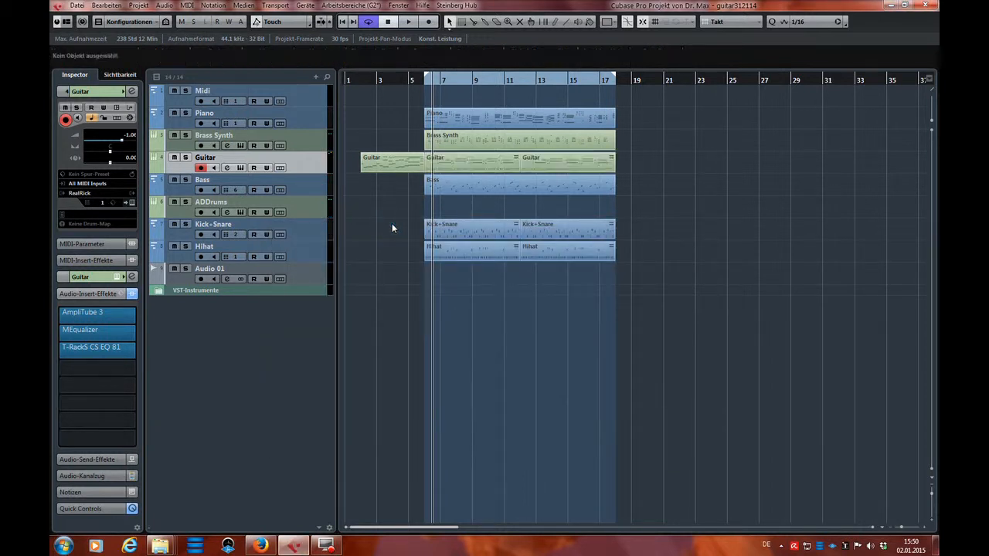
click(119, 336)
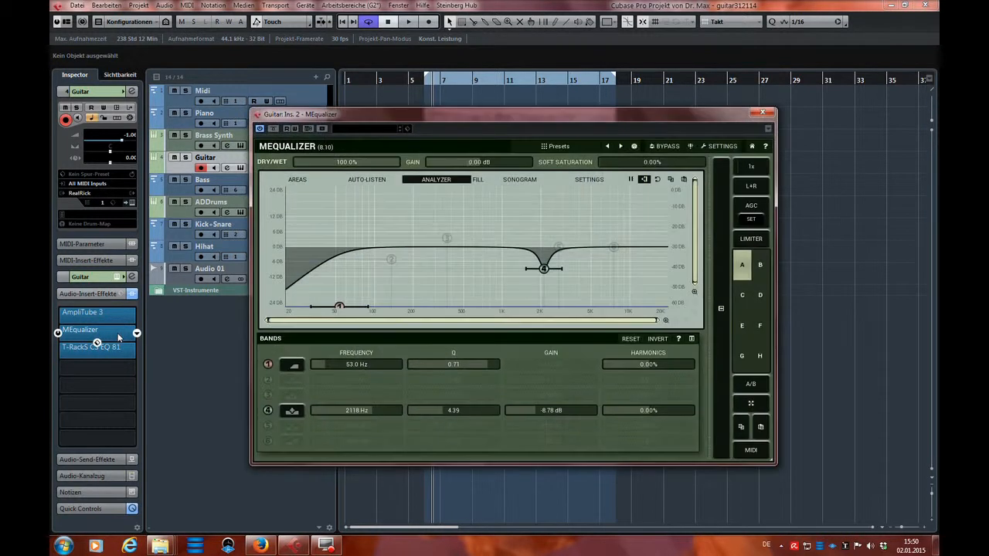
drag(614, 120, 612, 94)
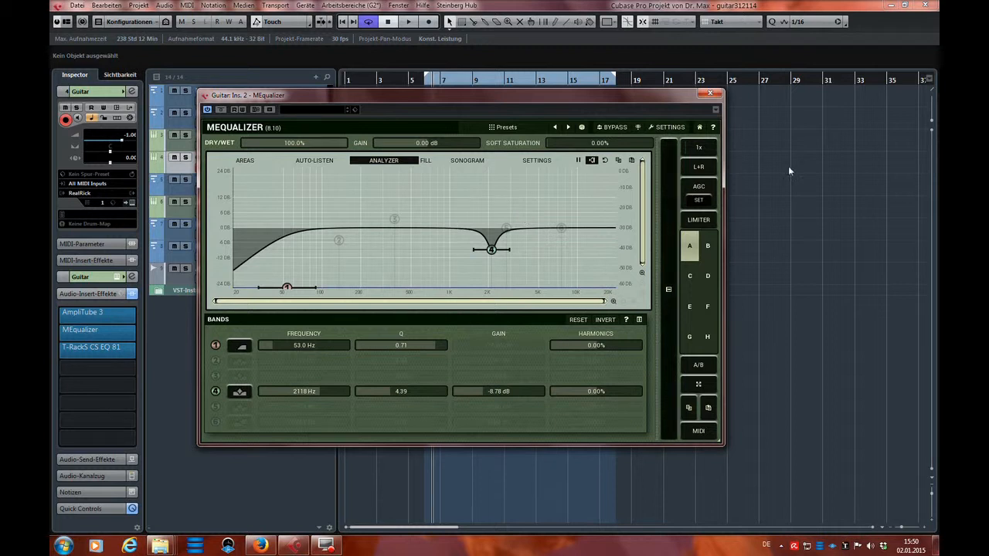
click(708, 93)
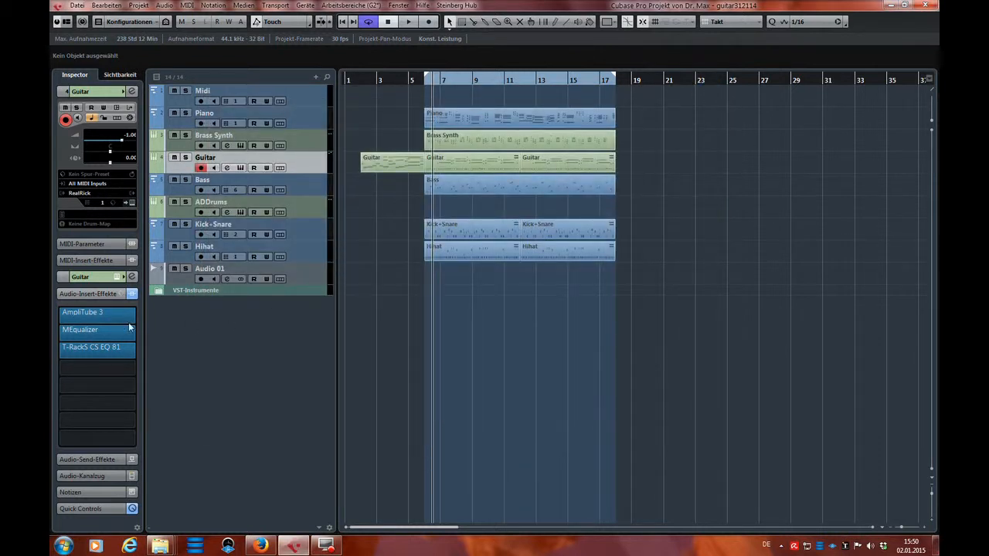
Reopen T-RackS CS EQ 81 on the Guitar track and reposition its window to examine the knob-based controls.
click(89, 349)
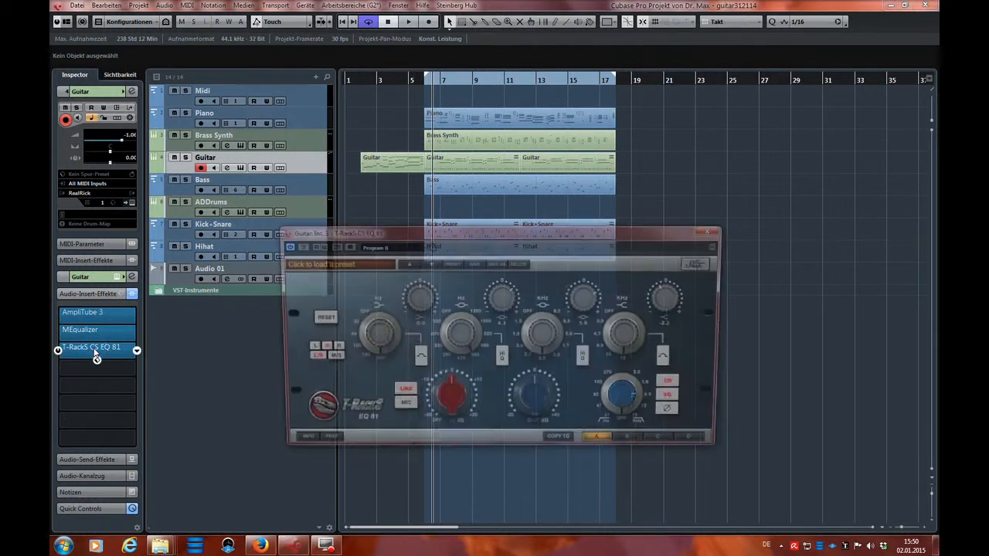
drag(647, 232, 646, 207)
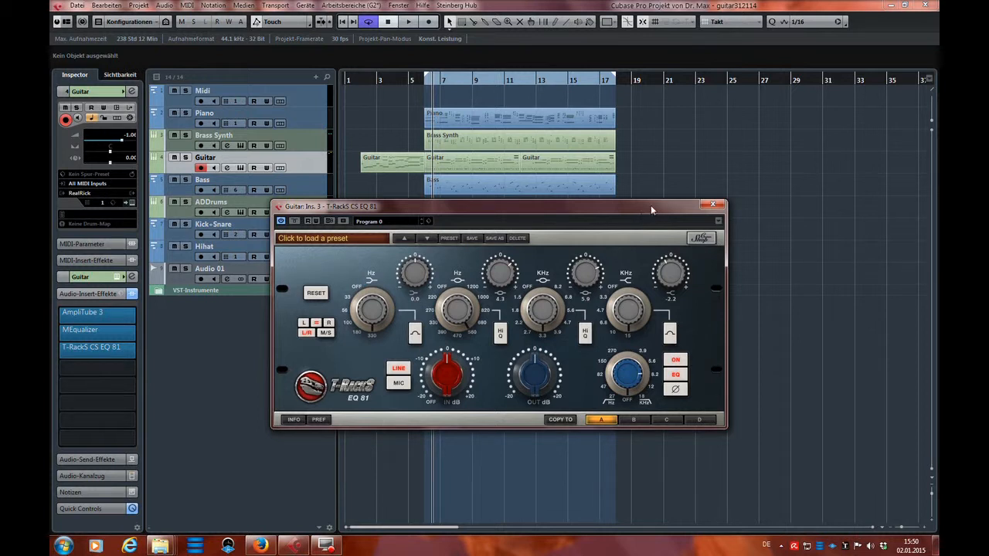
drag(651, 205, 611, 199)
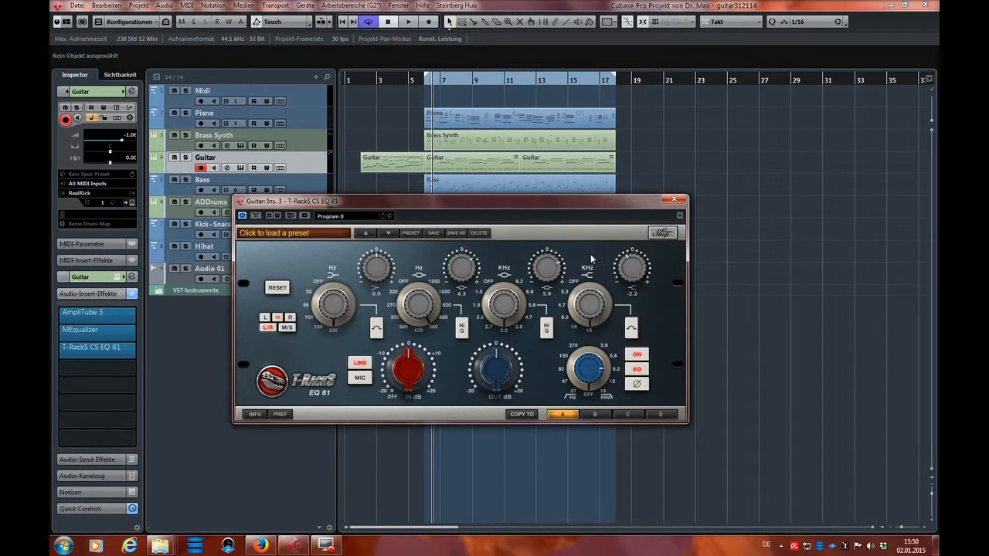